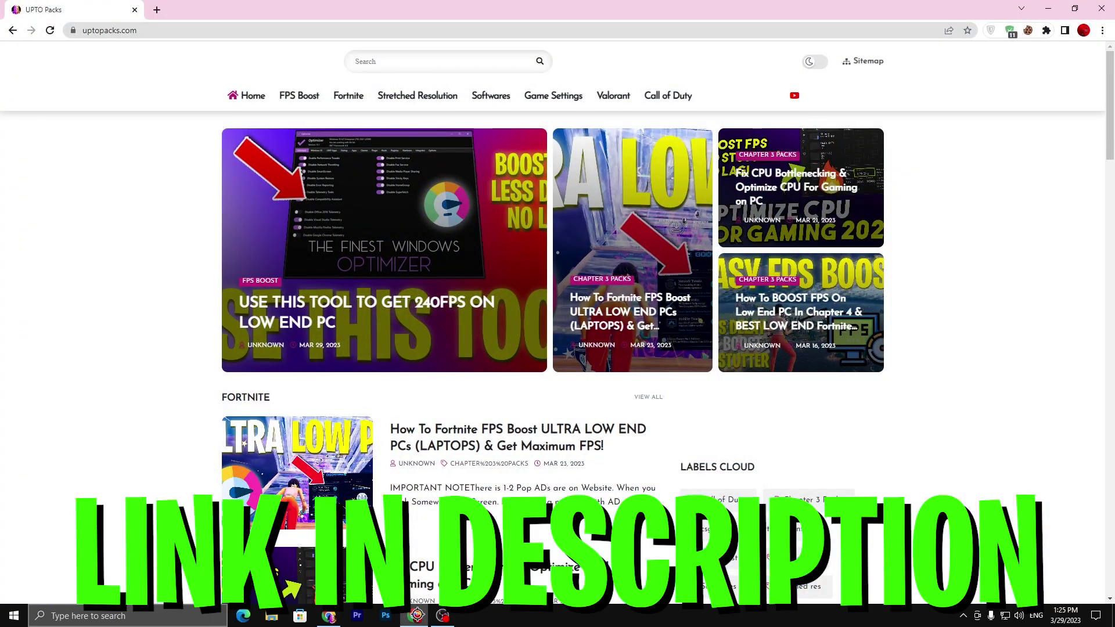
# Search the site for the 240FPS tool post and open it.
pyautogui.click(381, 56)
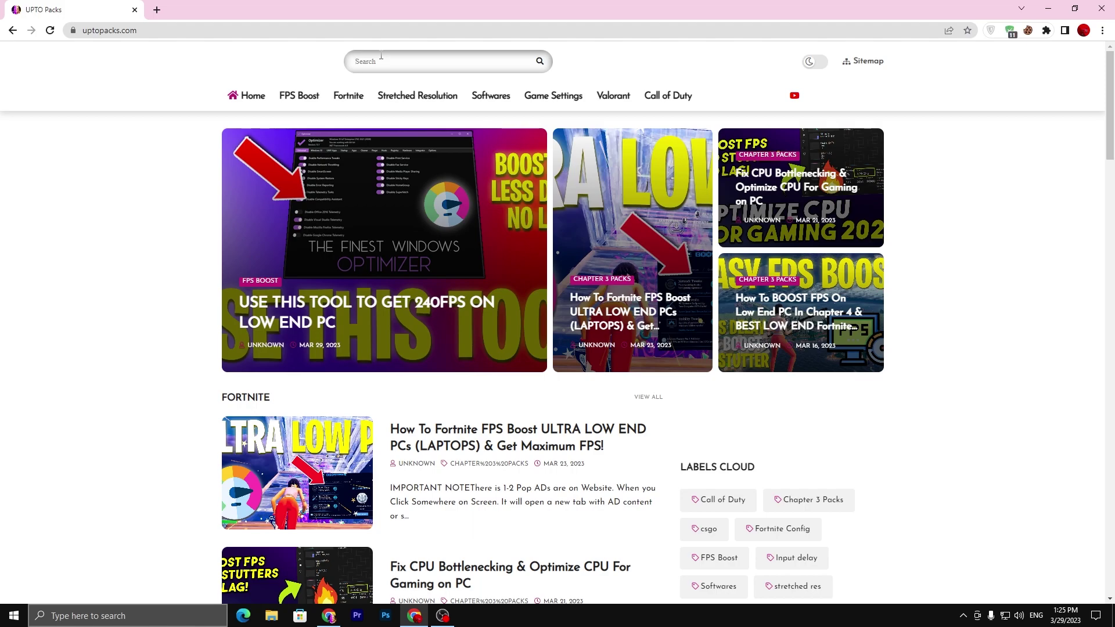
pyautogui.write('USE THIS TOOL TO GET 240FPS ON LOW END PC')
pyautogui.press('Return')
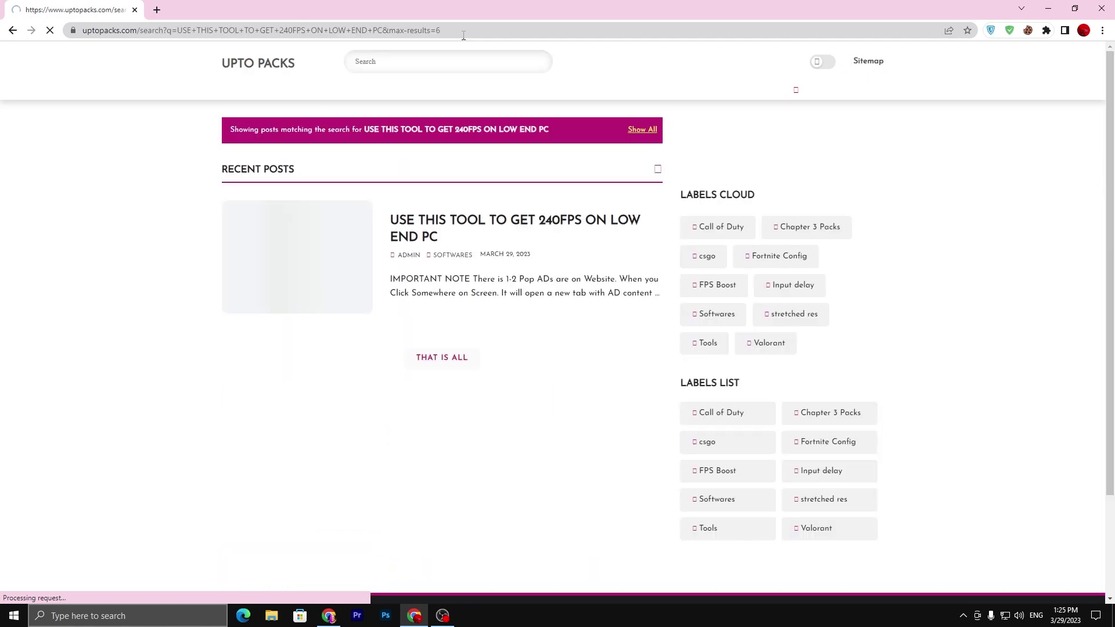
pyautogui.click(316, 273)
# Follow the post's DOWNLOAD link to the BEST PC OPTIMIZER page and complete the YouTube subscribe step.
pyautogui.scroll(-5, 316, 273)
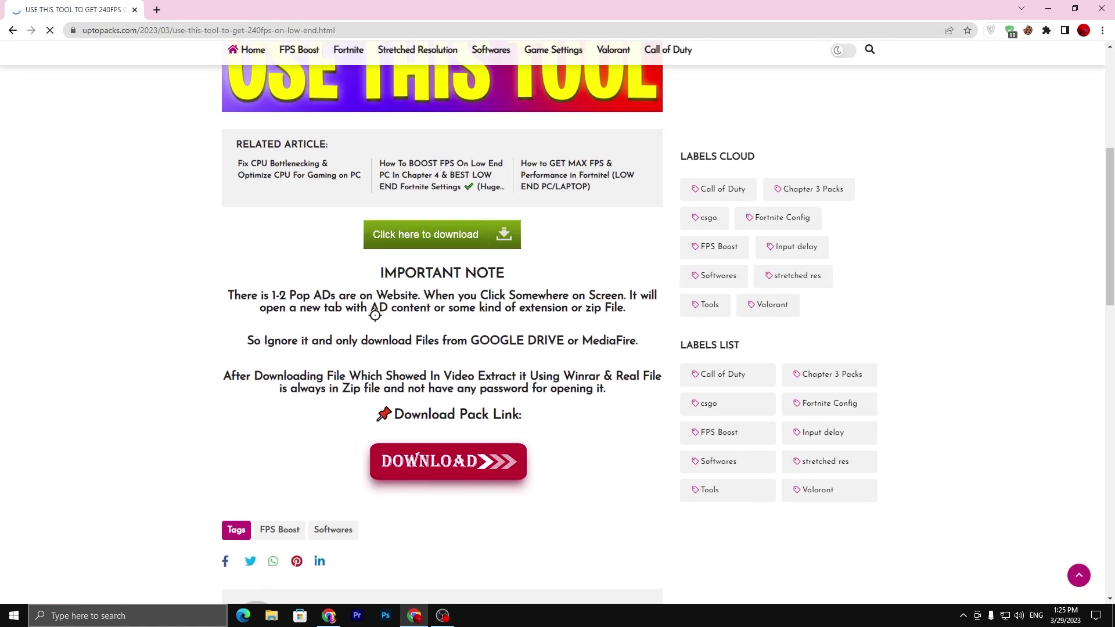
pyautogui.click(447, 463)
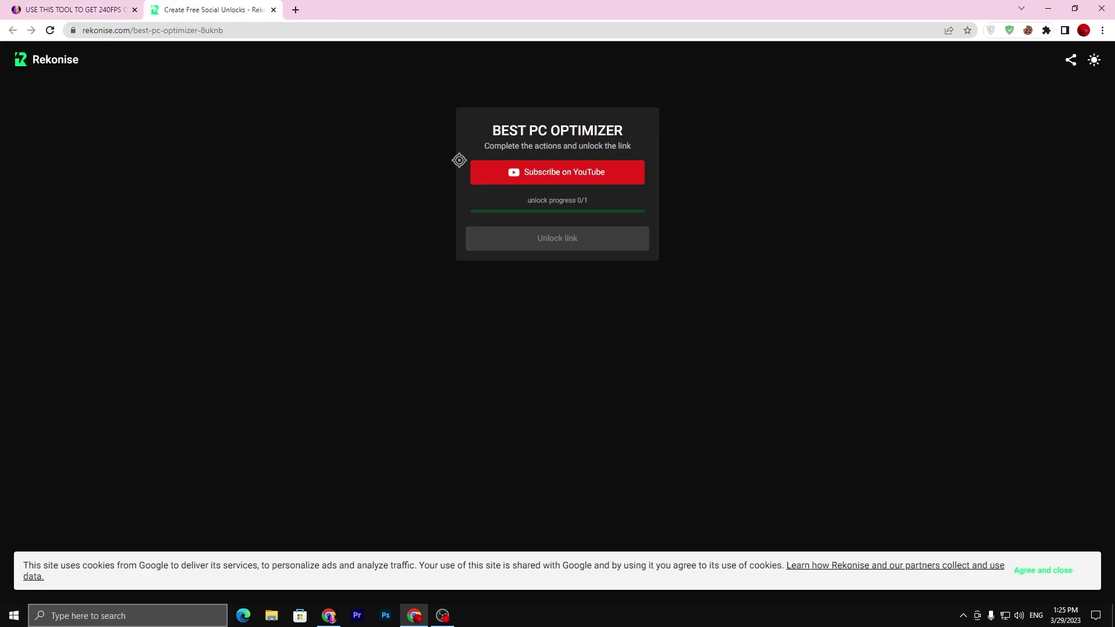
pyautogui.click(536, 179)
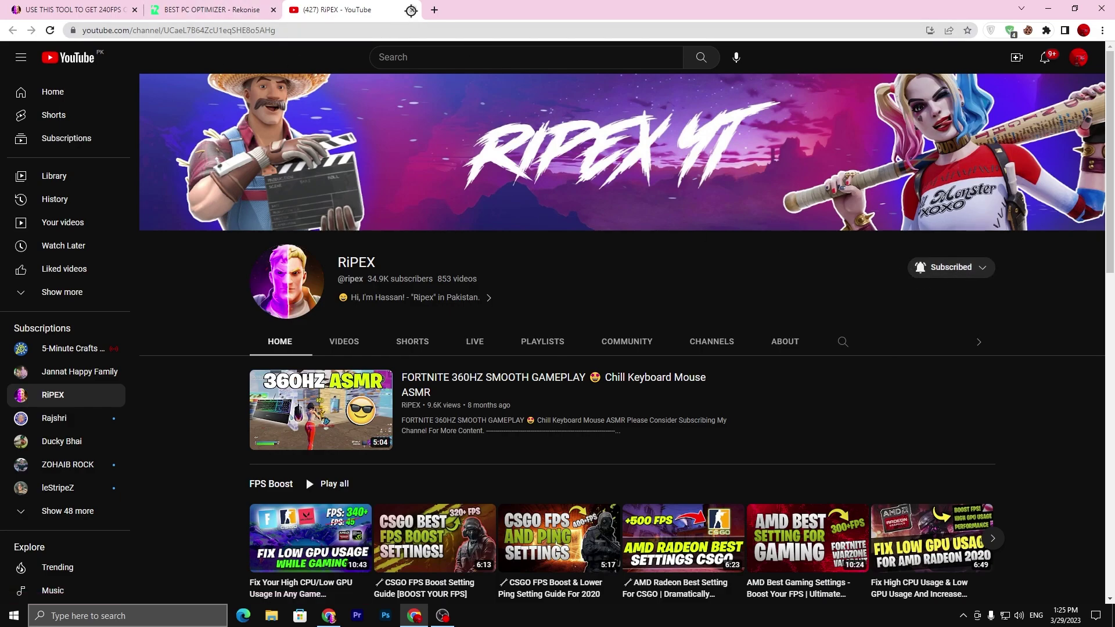
pyautogui.click(411, 10)
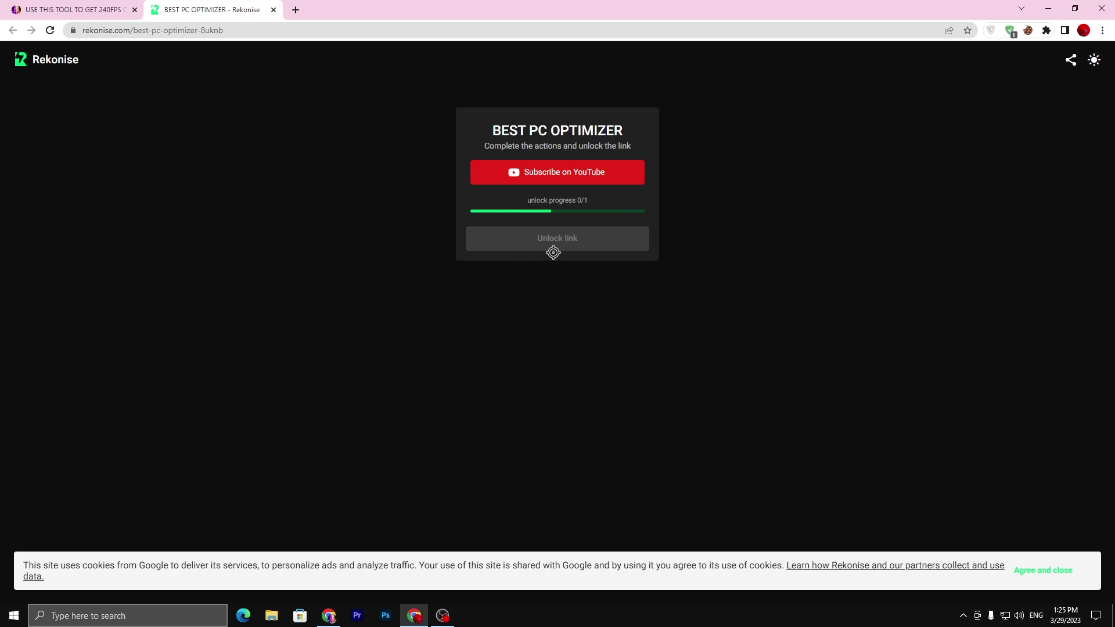
# Unlock the MediaFire link for Optimizer-14.9, then show the desktop and select Optimizer-14.9.exe.
pyautogui.click(557, 240)
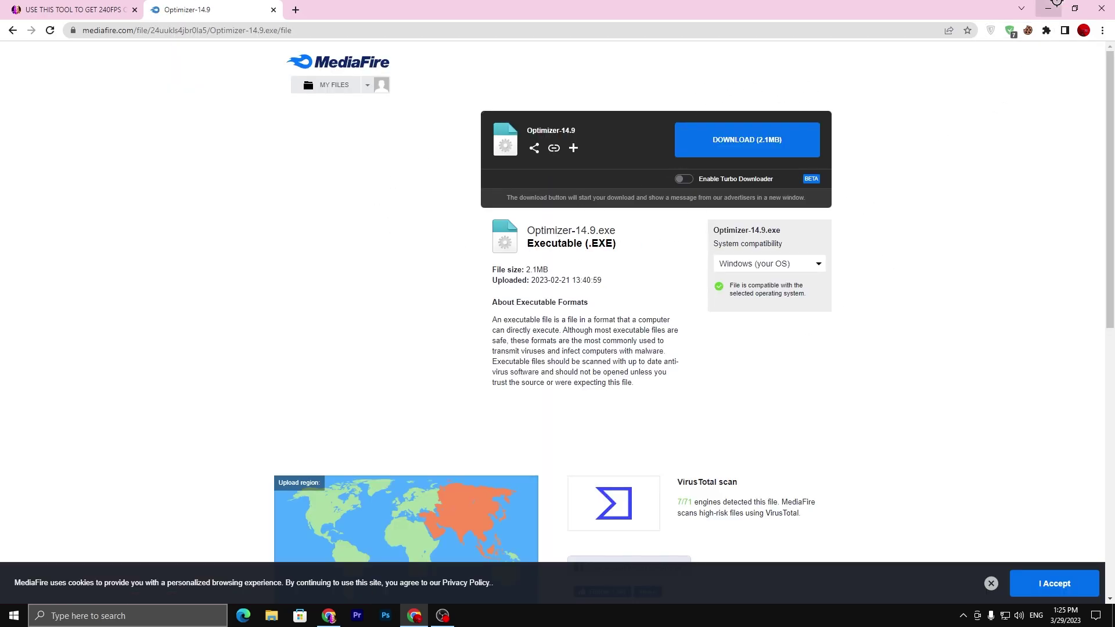
pyautogui.press('super+d')
pyautogui.moveTo(503, 155); pyautogui.dragTo(605, 275)
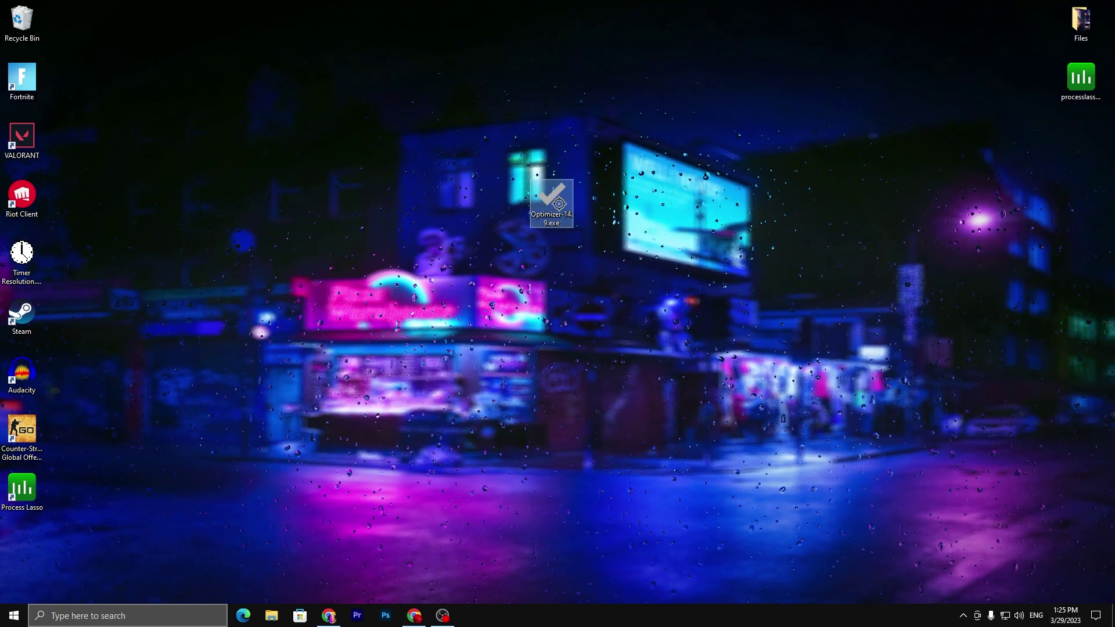
# Launch Optimizer-14.9.exe and confirm English as the interface language.
pyautogui.doubleClick(558, 204)
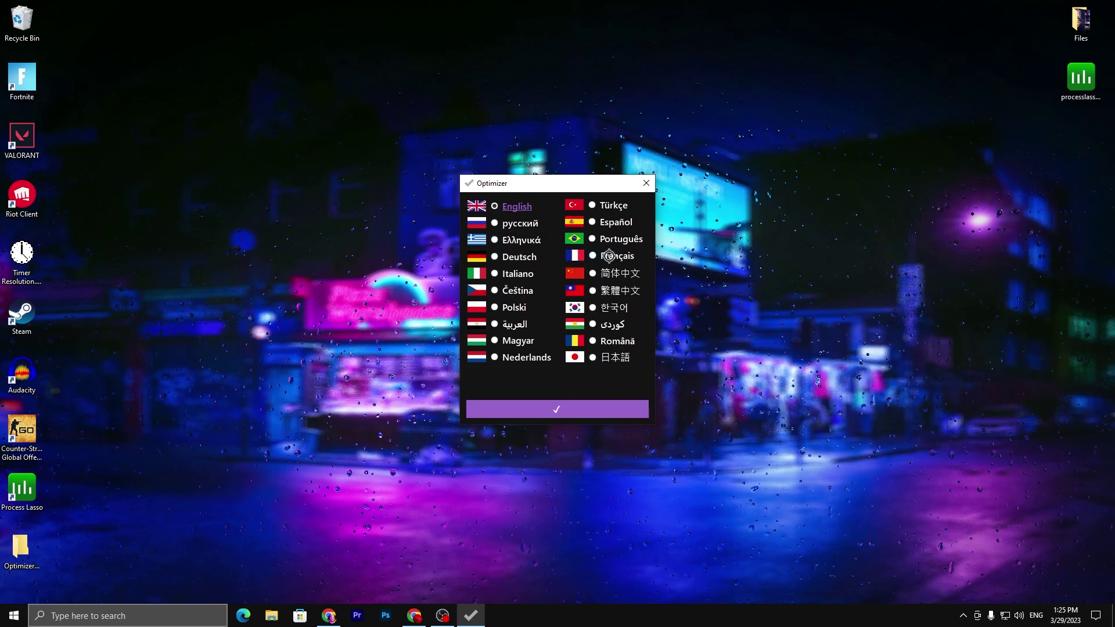
pyautogui.click(560, 410)
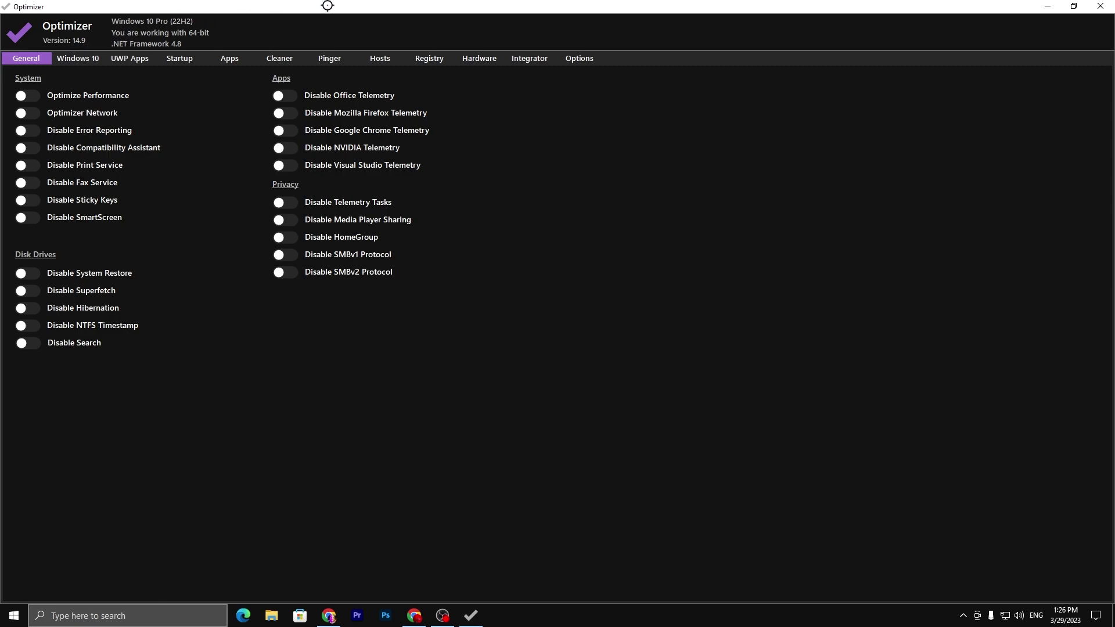
# Centre the window and switch on all eight System tweaks, Optimize Performance through Disable SmartScreen.
pyautogui.doubleClick(418, 4)
pyautogui.moveTo(401, 12); pyautogui.dragTo(650, 79)
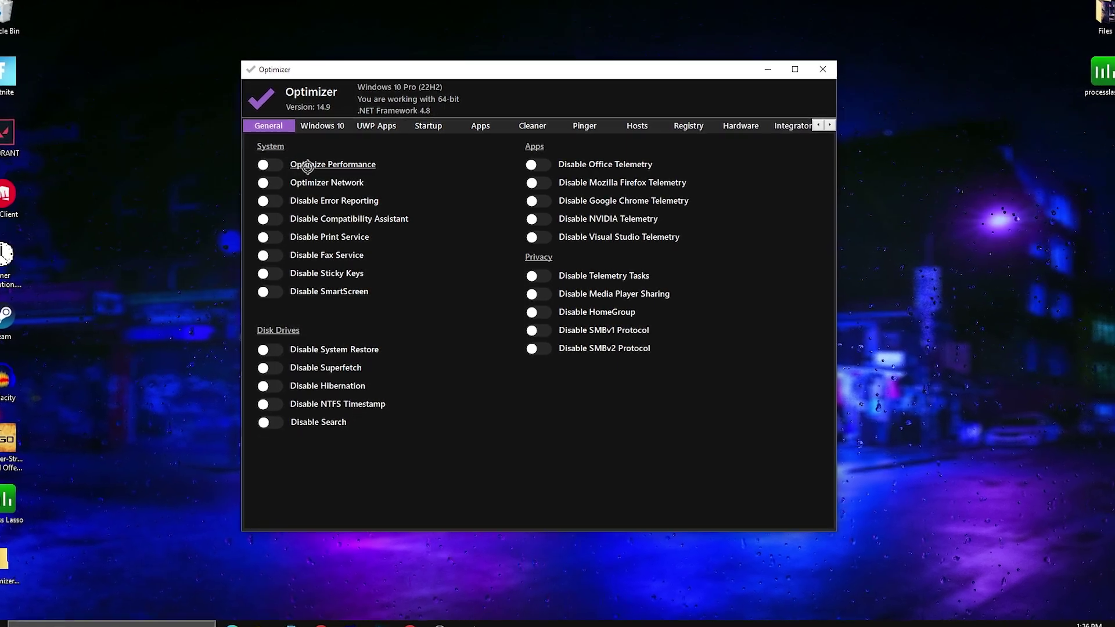
pyautogui.click(267, 165)
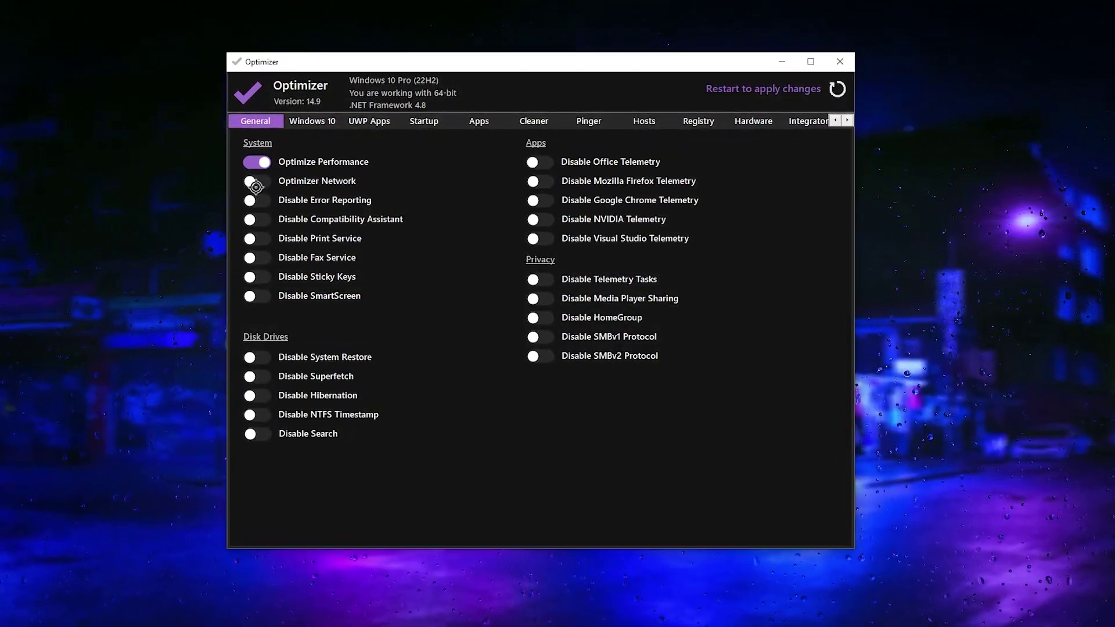
pyautogui.click(253, 185)
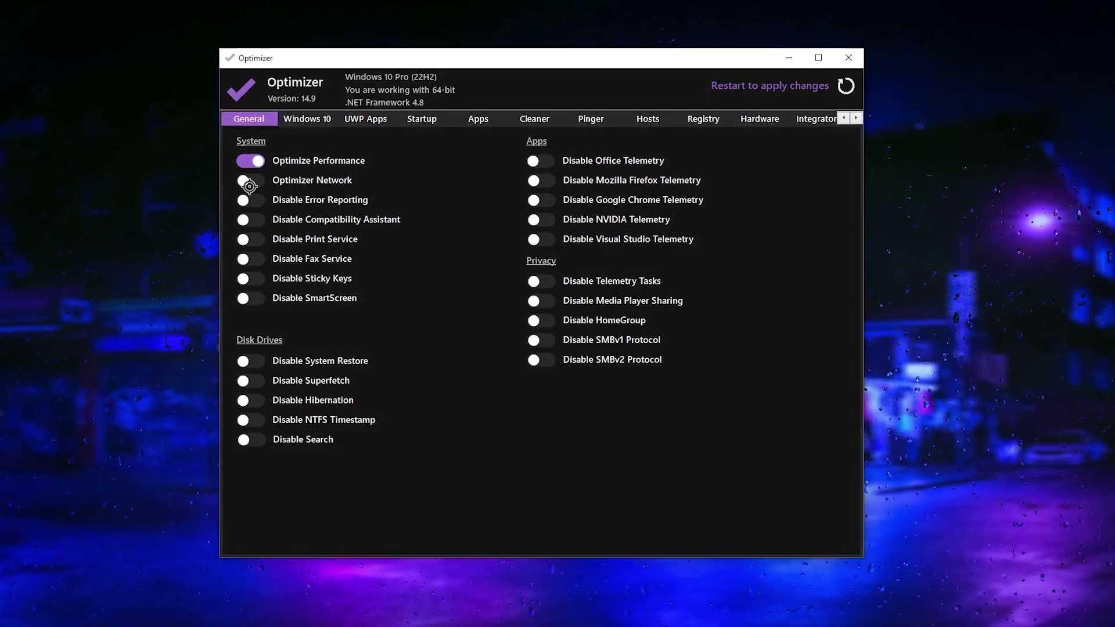
pyautogui.click(291, 199)
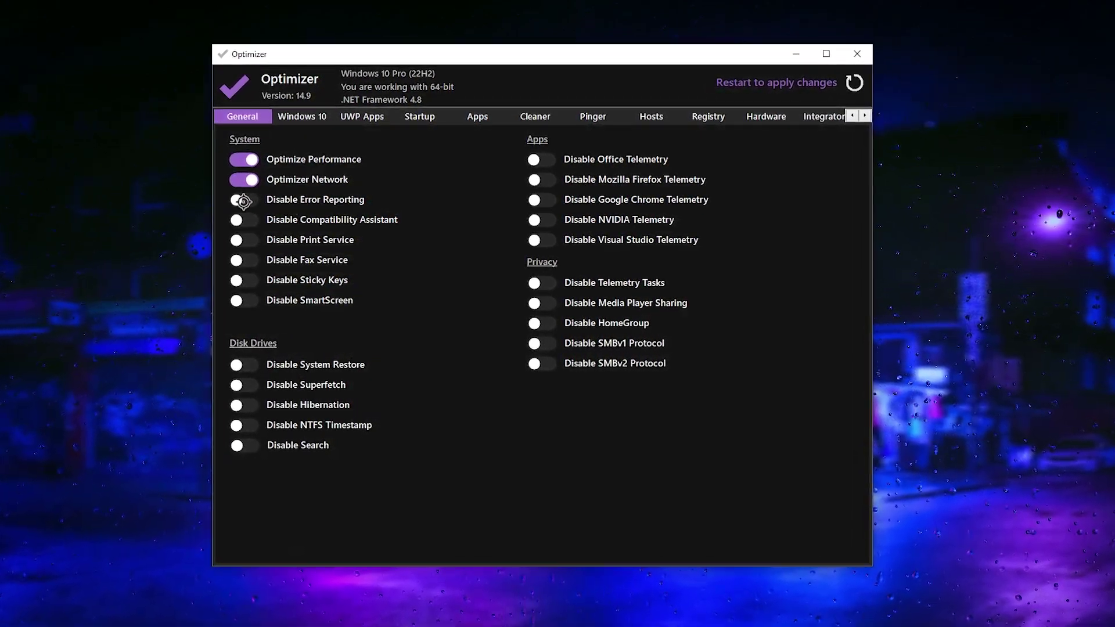
pyautogui.click(241, 220)
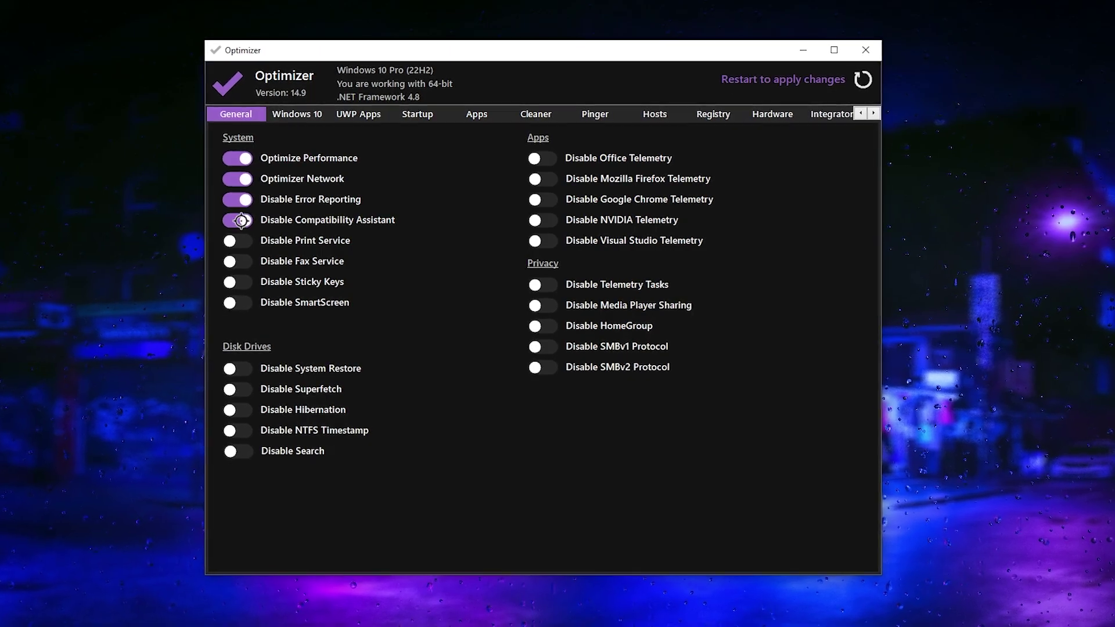
pyautogui.click(237, 241)
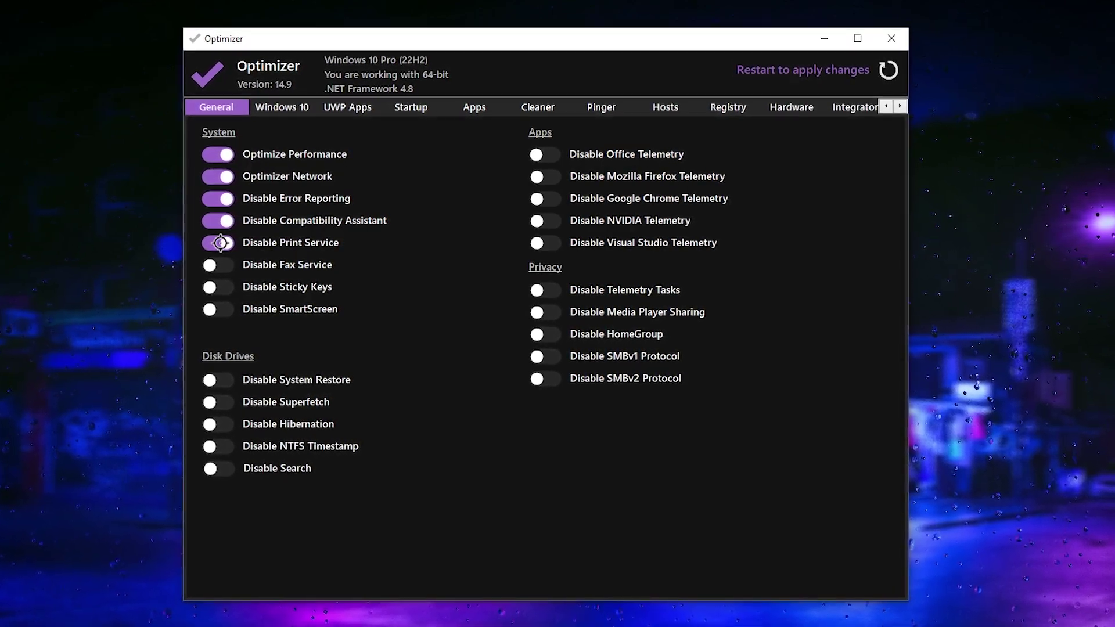
pyautogui.click(220, 264)
pyautogui.click(223, 287)
pyautogui.click(204, 312)
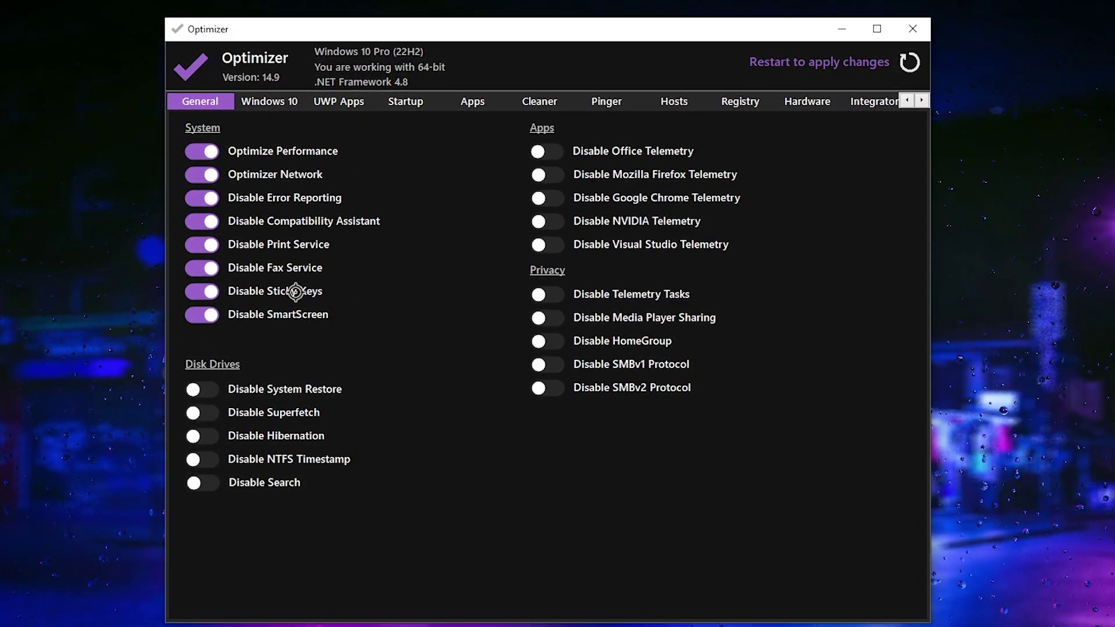
# Turn on Office and Firefox telemetry, Hibernation, Telemetry Tasks, Media Player Sharing and HomeGroup tweaks, then show Windows 10 tweaks.
pyautogui.click(541, 151)
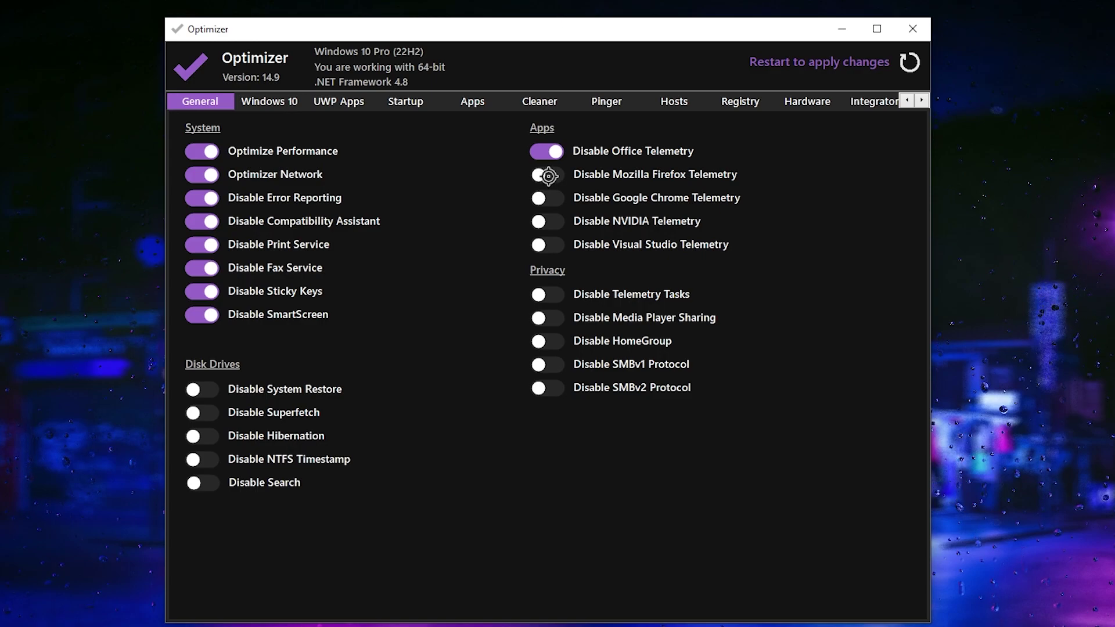
pyautogui.click(548, 176)
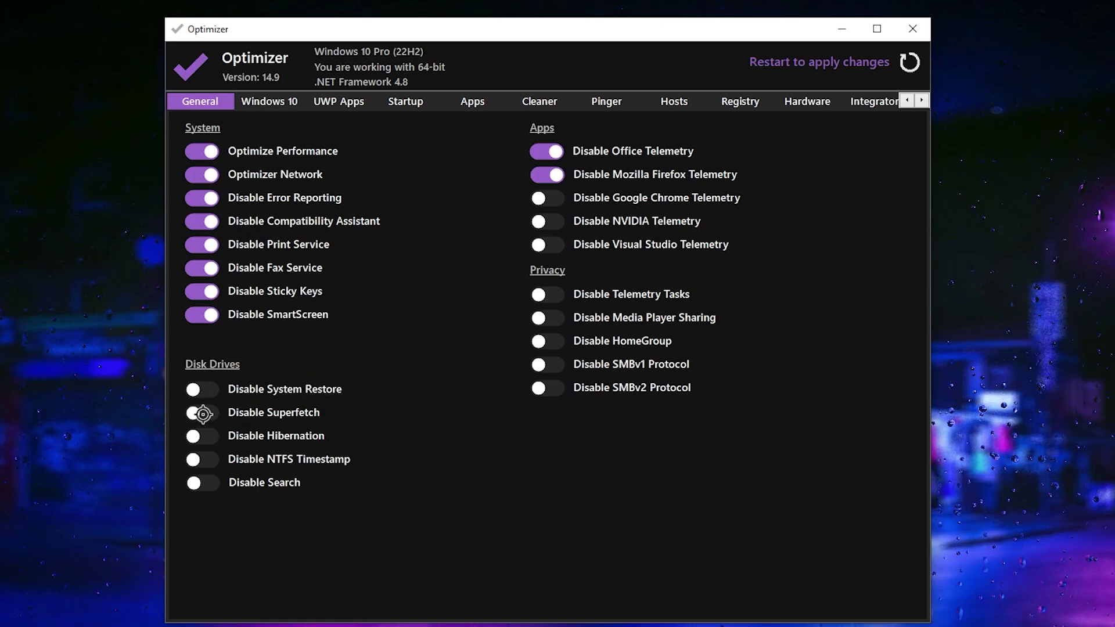
pyautogui.click(200, 438)
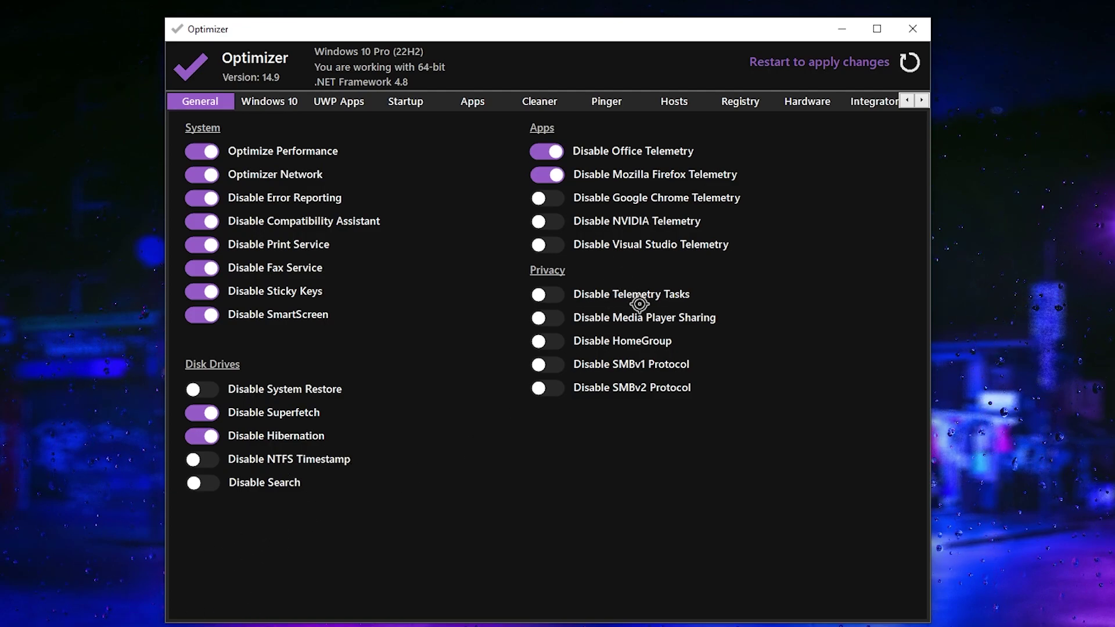
pyautogui.click(545, 295)
pyautogui.click(546, 319)
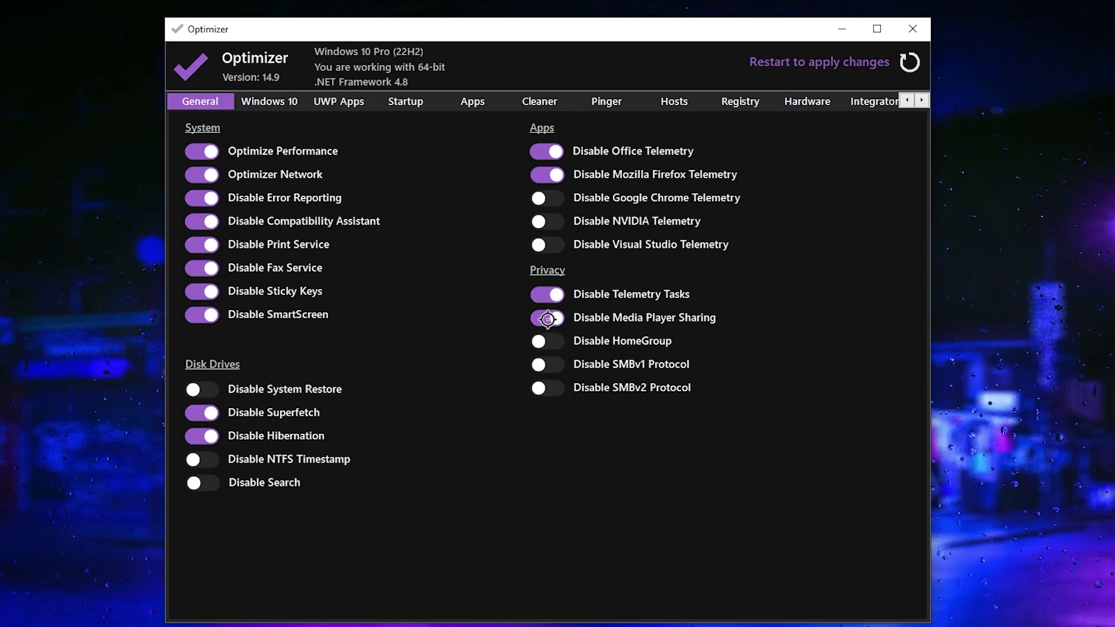
pyautogui.click(546, 341)
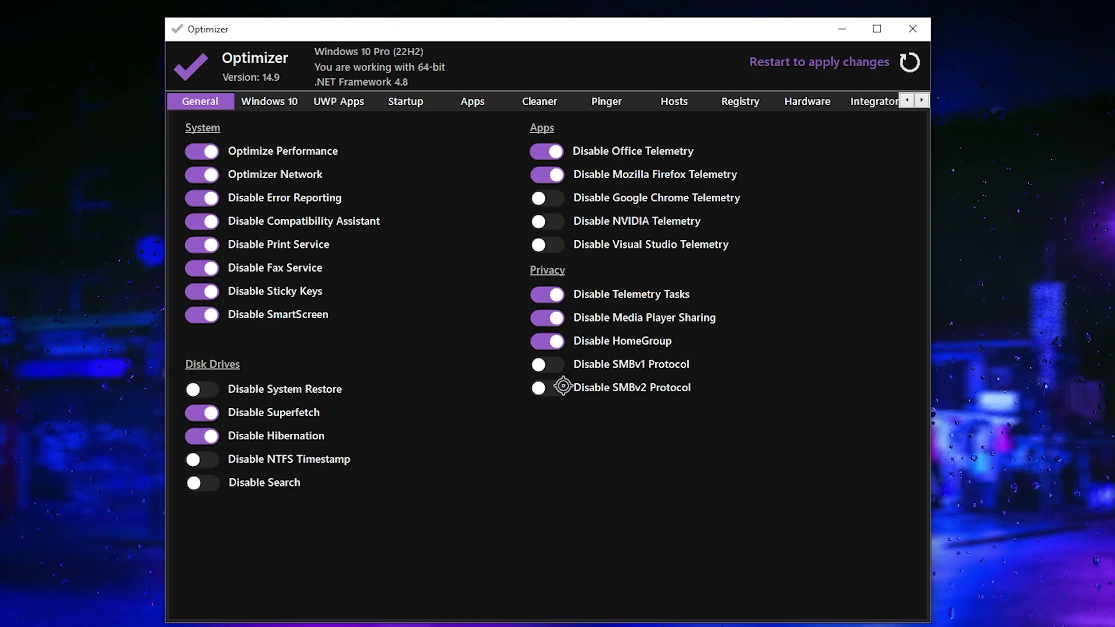
pyautogui.click(258, 101)
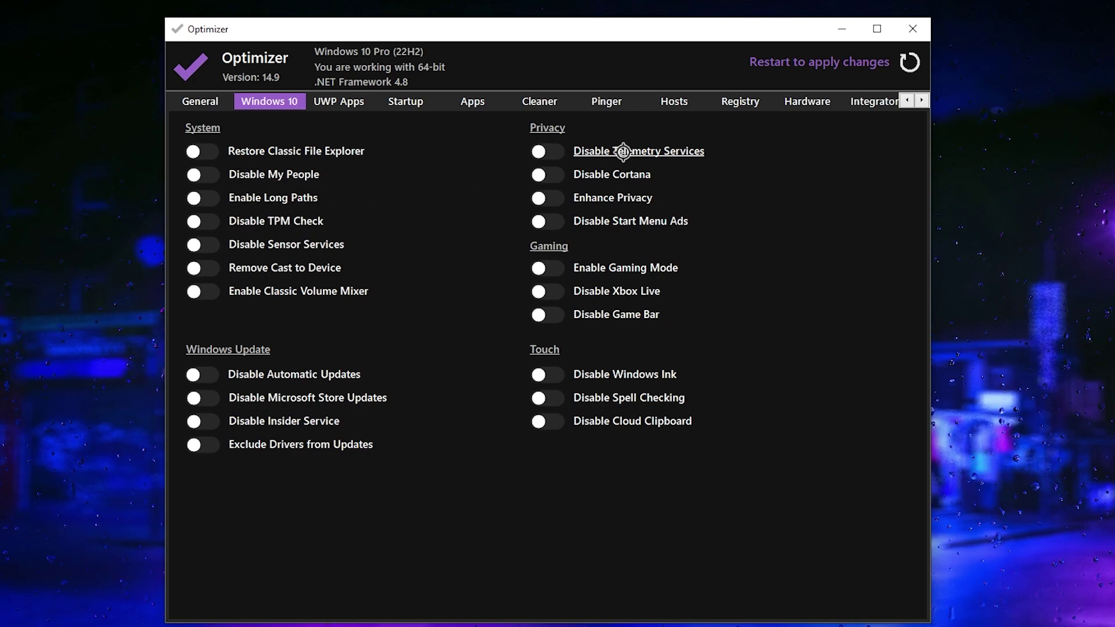
# Turn on Telemetry Services, Cortana, Enhance Privacy and all Windows Update tweaks including Exclude Drivers.
pyautogui.click(558, 150)
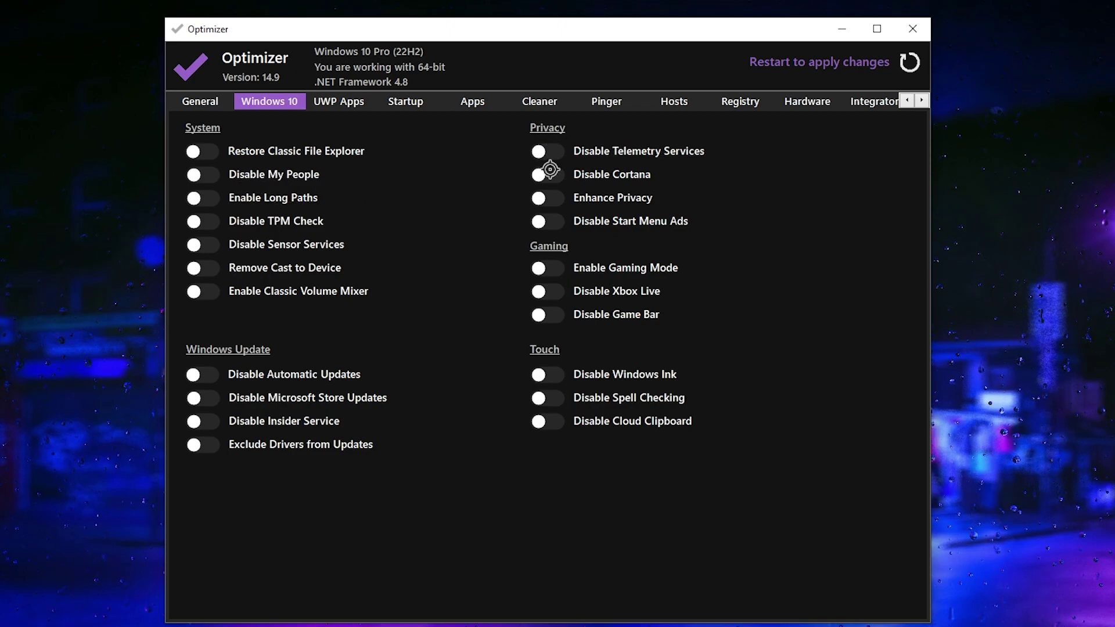
pyautogui.click(553, 175)
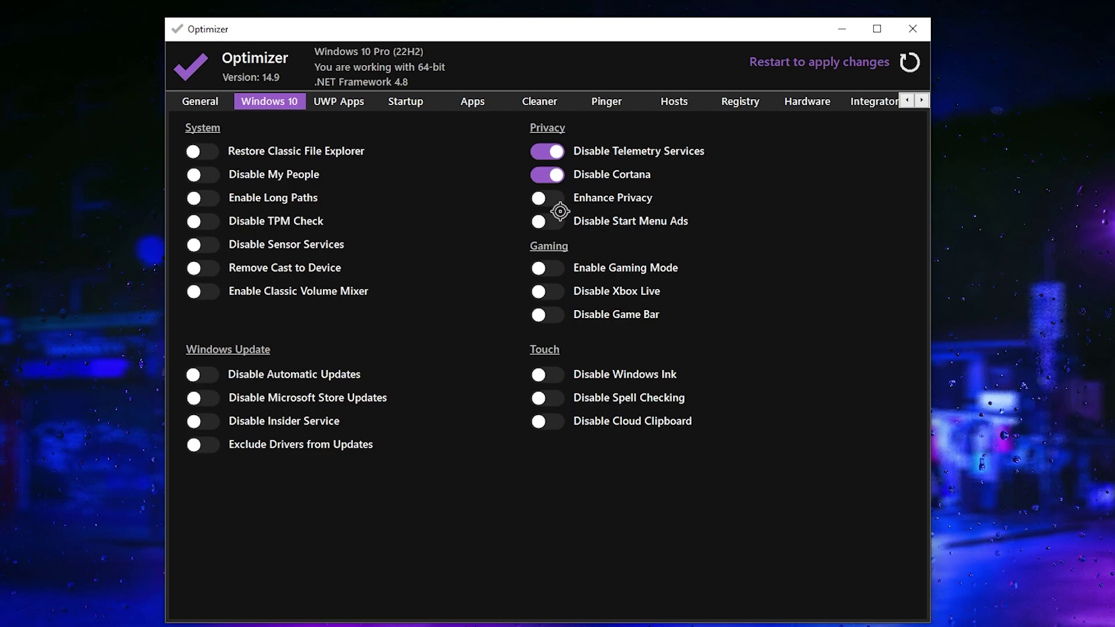
pyautogui.click(544, 199)
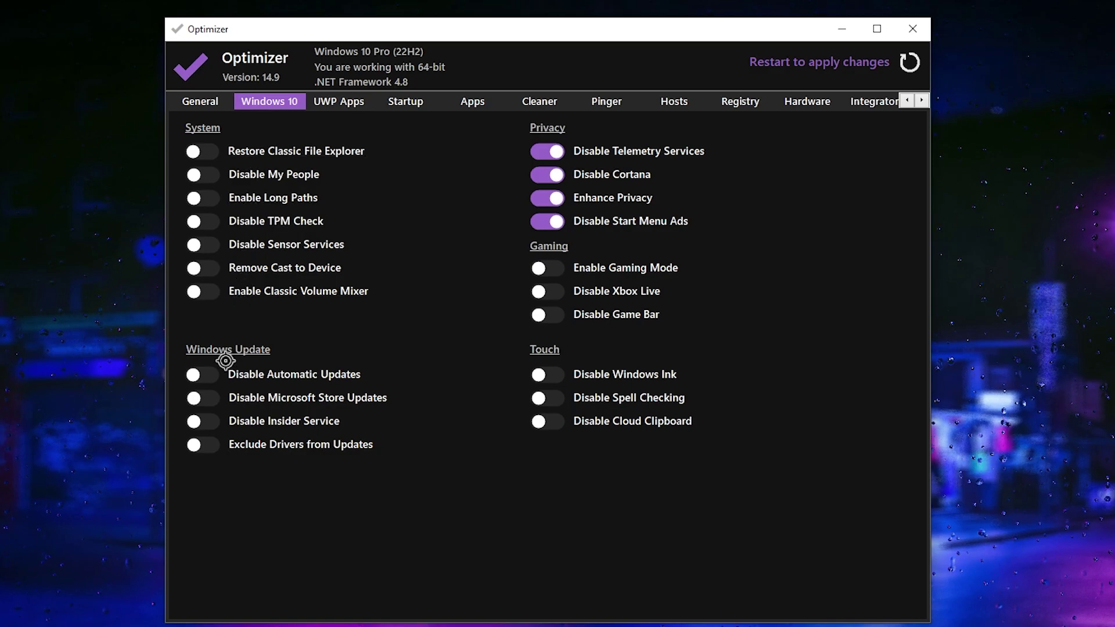
pyautogui.click(207, 377)
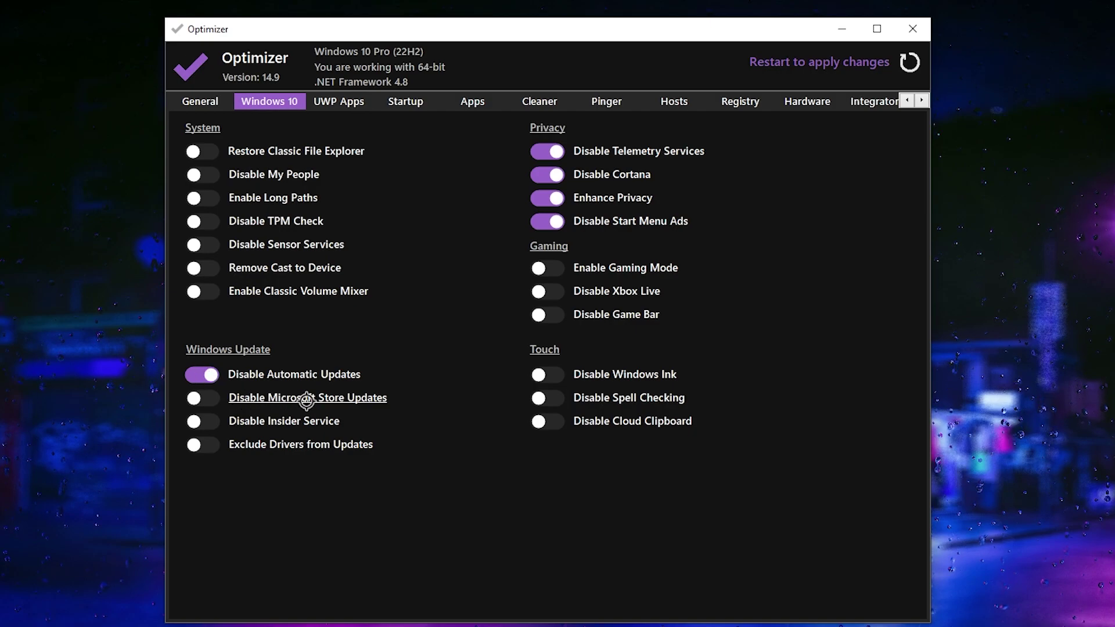
pyautogui.click(203, 398)
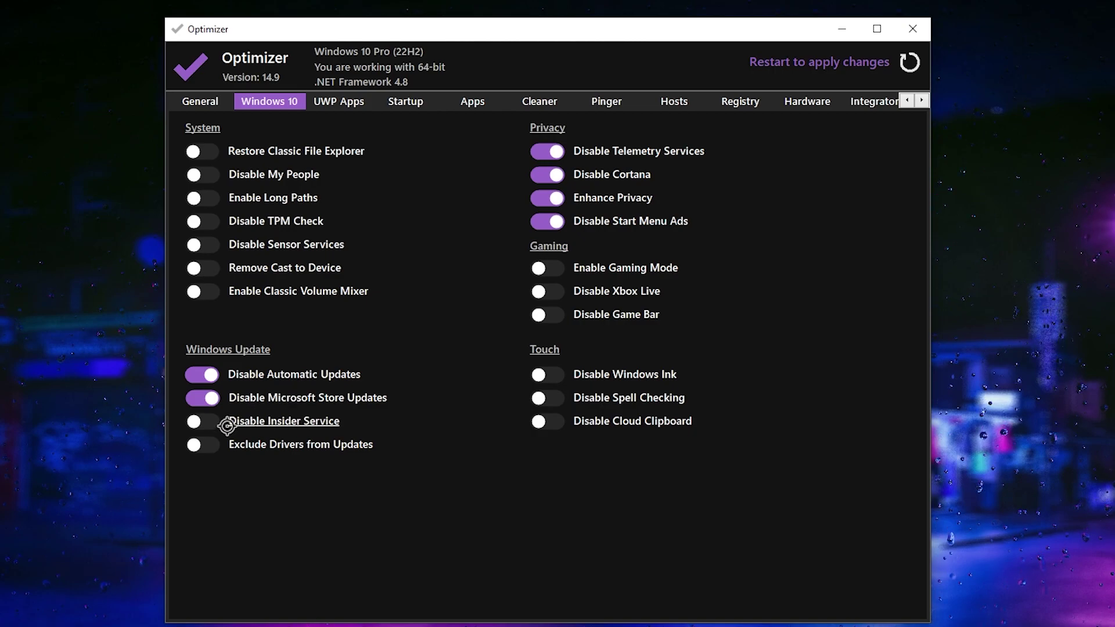
pyautogui.click(206, 421)
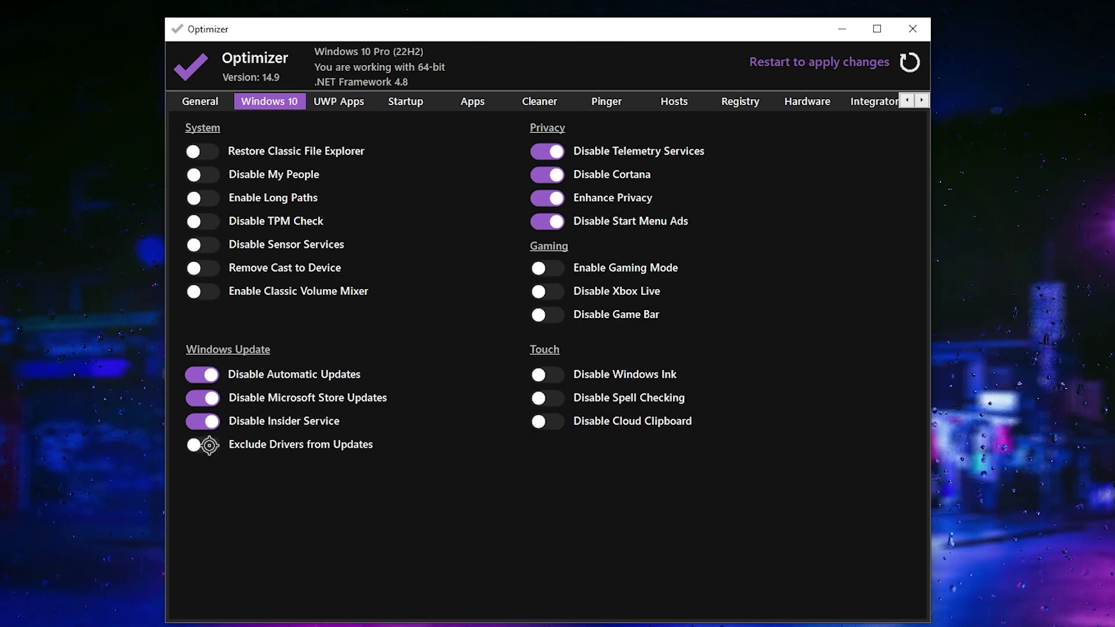
pyautogui.click(209, 445)
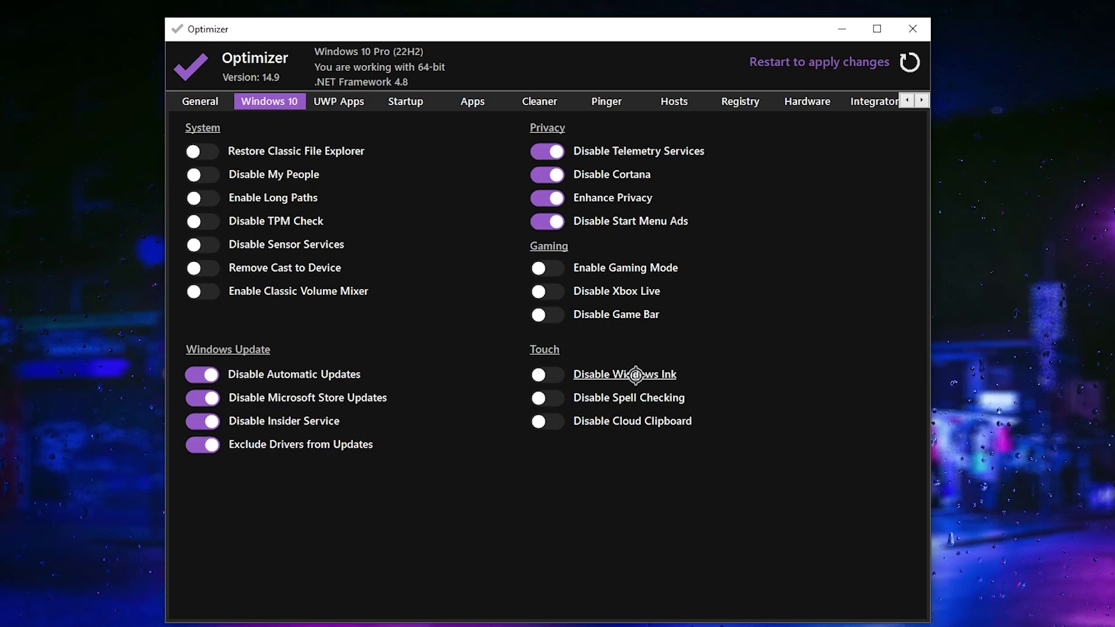
# Disable Windows Ink, Spell Checking and Cloud Clipboard; enable Gaming Mode; disable Xbox Live and Game Bar.
pyautogui.click(547, 378)
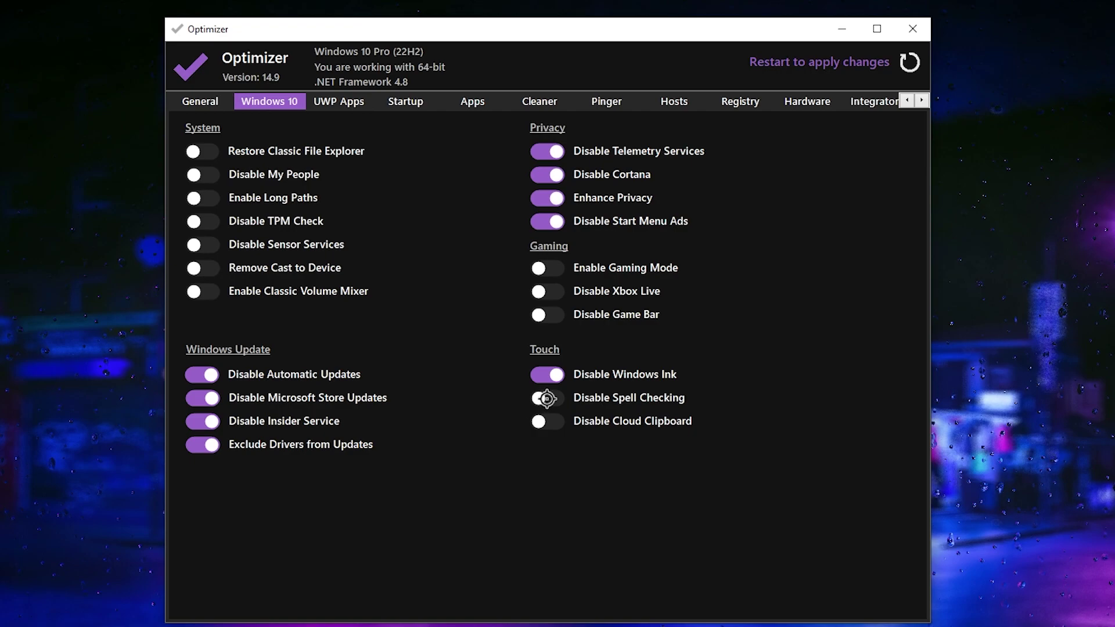
pyautogui.click(547, 398)
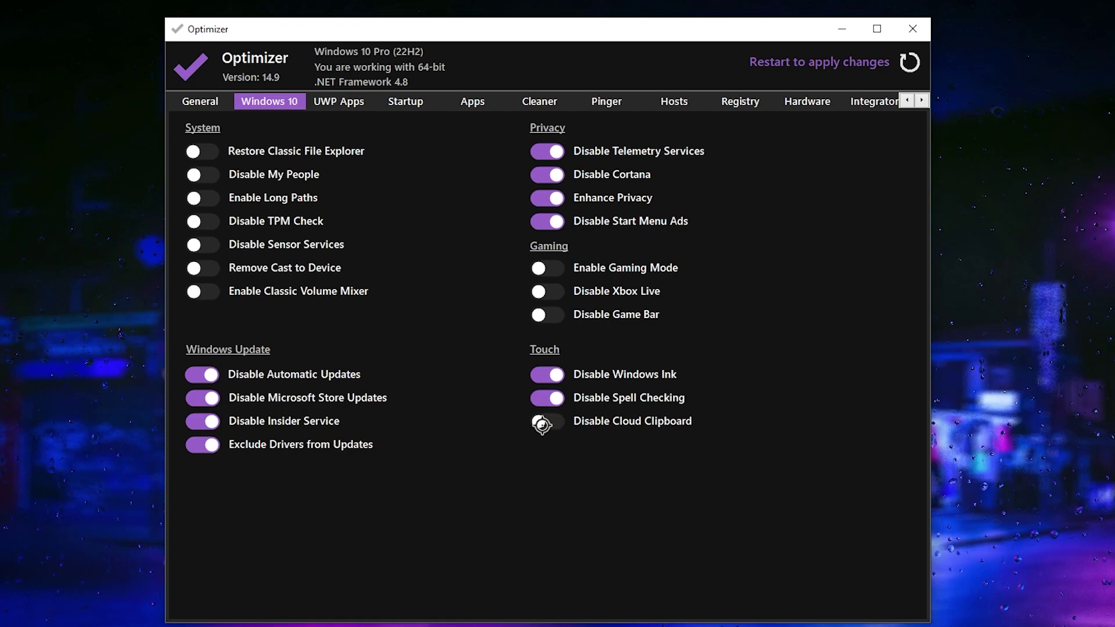
pyautogui.click(545, 420)
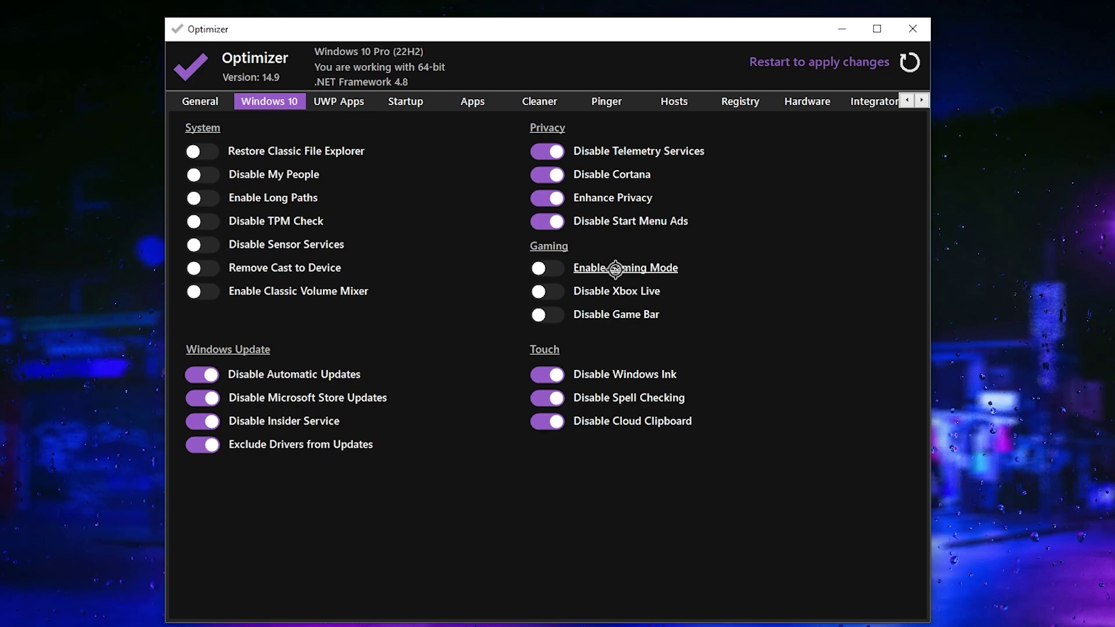
pyautogui.click(540, 268)
pyautogui.click(541, 295)
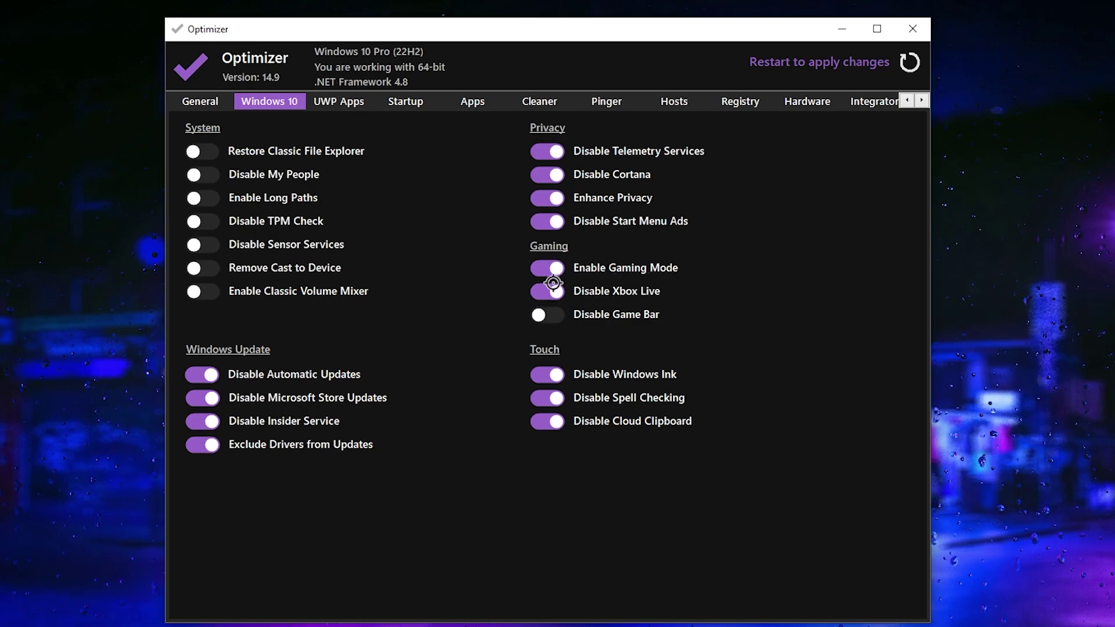
pyautogui.click(559, 318)
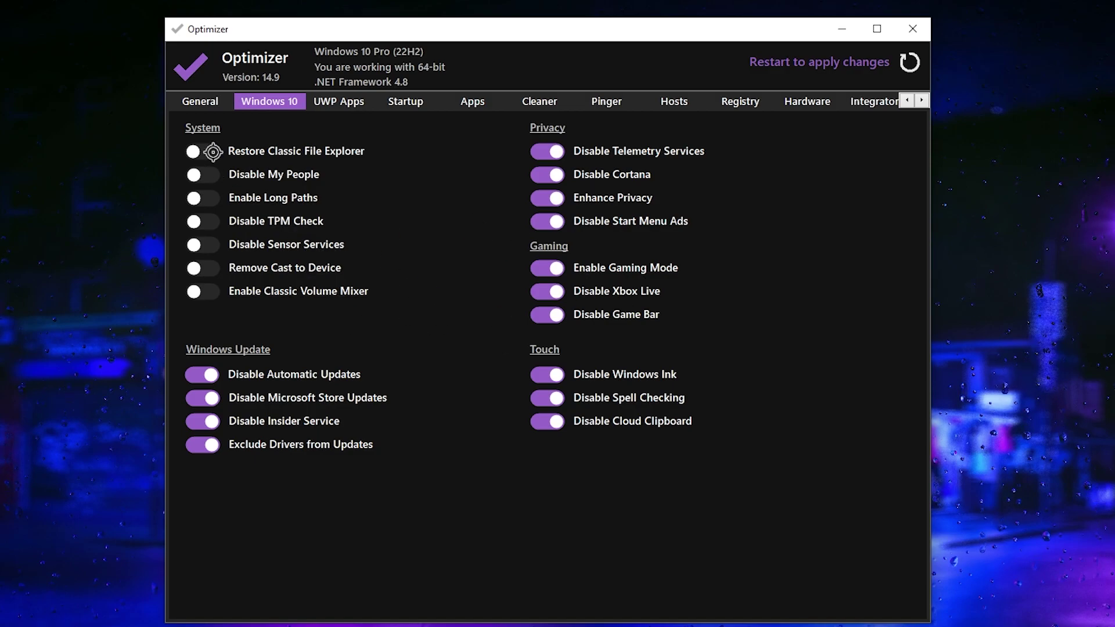
# Delete MzRAMBooster and electron.app.Descript from the Startup list, confirming with Yes.
pyautogui.click(322, 105)
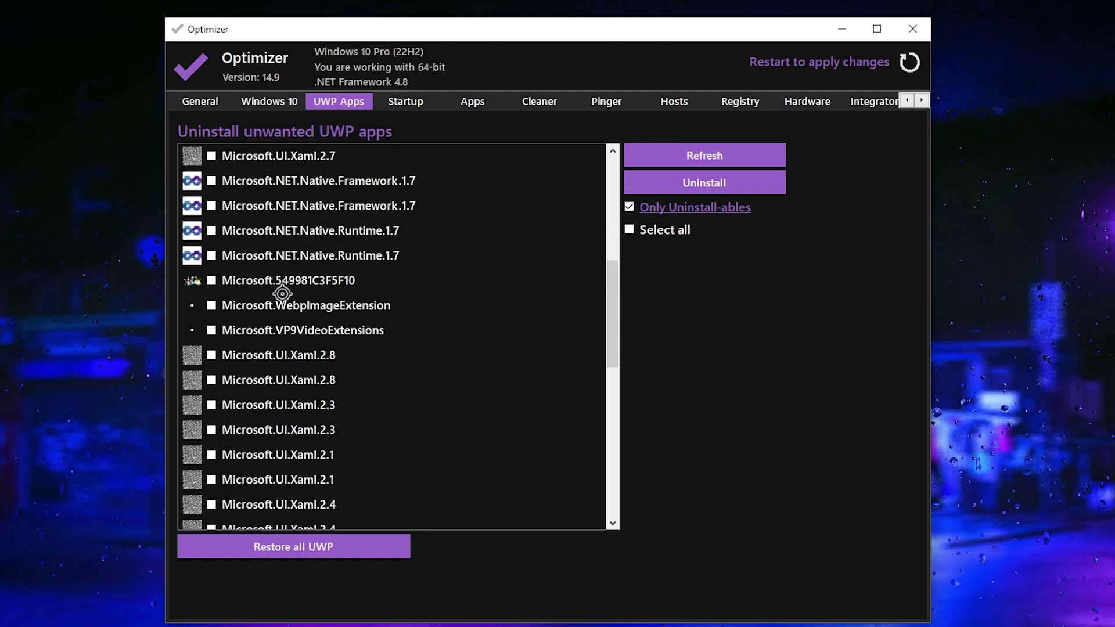
pyautogui.click(405, 102)
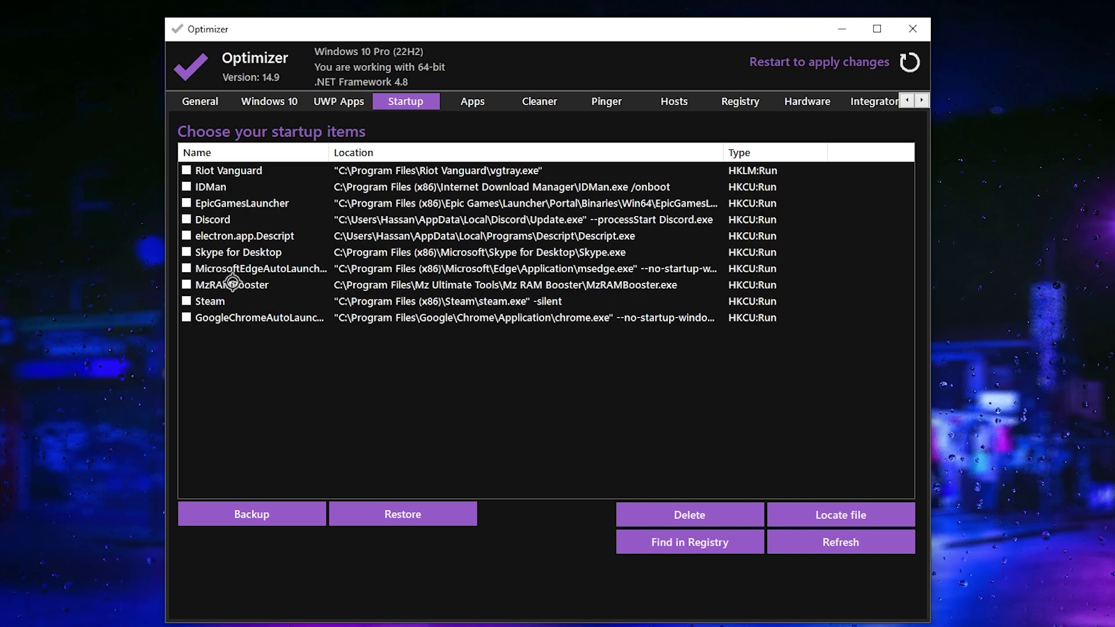
pyautogui.click(187, 284)
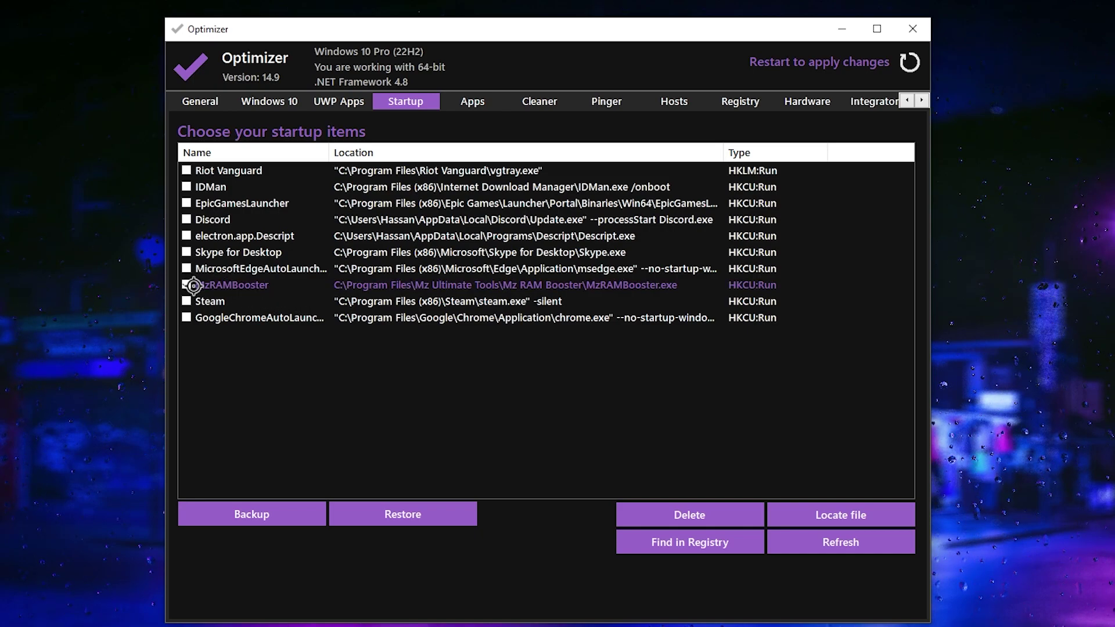
pyautogui.click(185, 234)
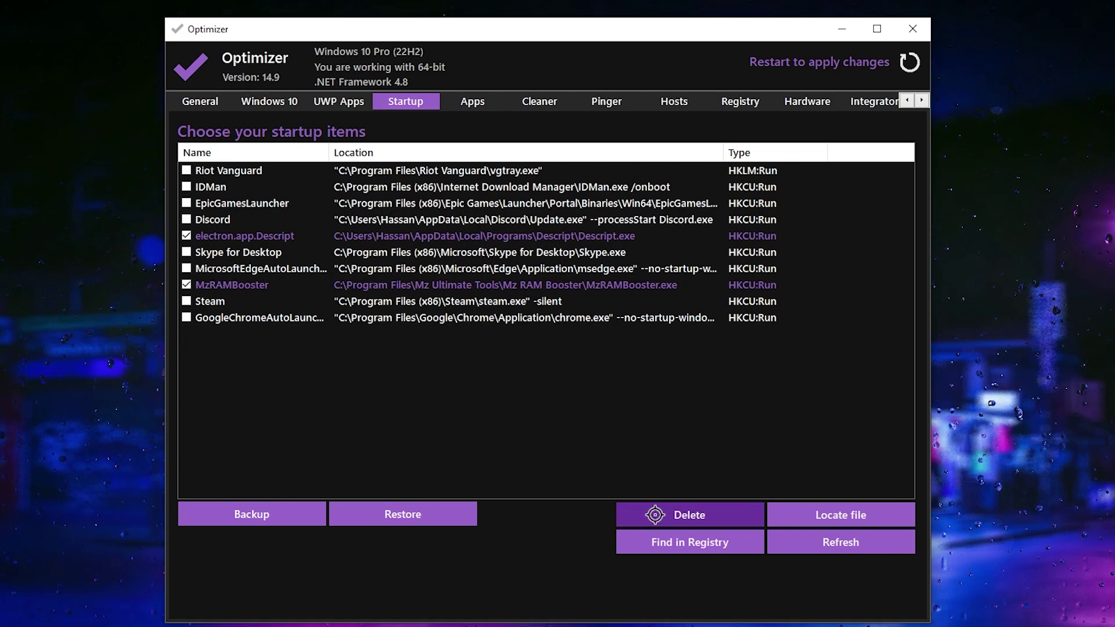
pyautogui.click(643, 513)
pyautogui.click(608, 402)
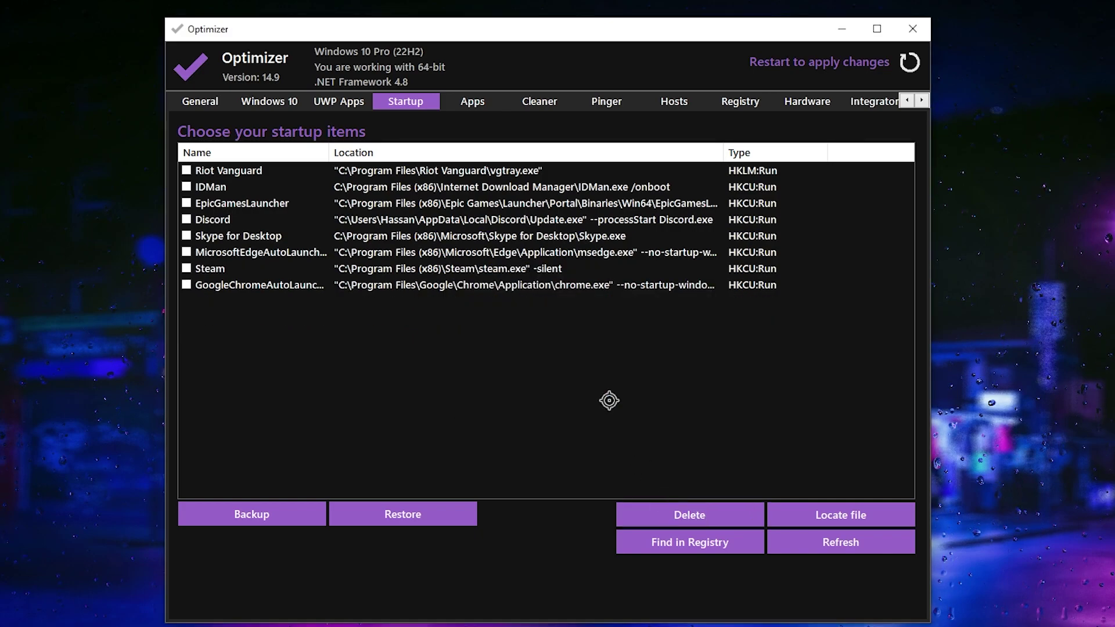
# On the Cleaner page, select Temporary files, Error reports and Empty Recycle Bin.
pyautogui.click(464, 105)
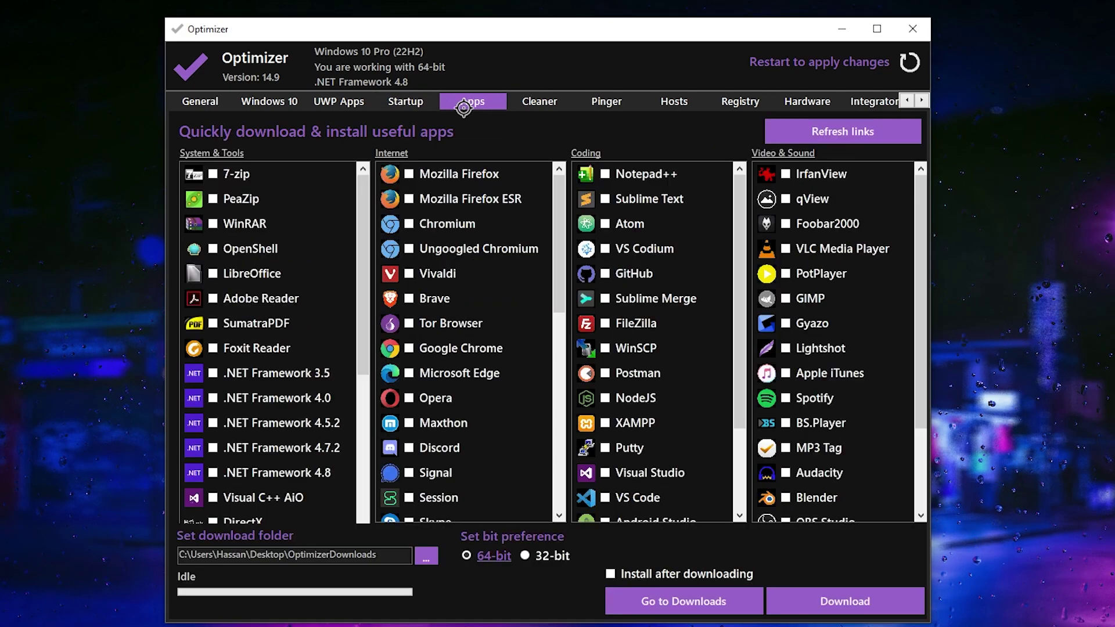
pyautogui.scroll(-5, 515, 315)
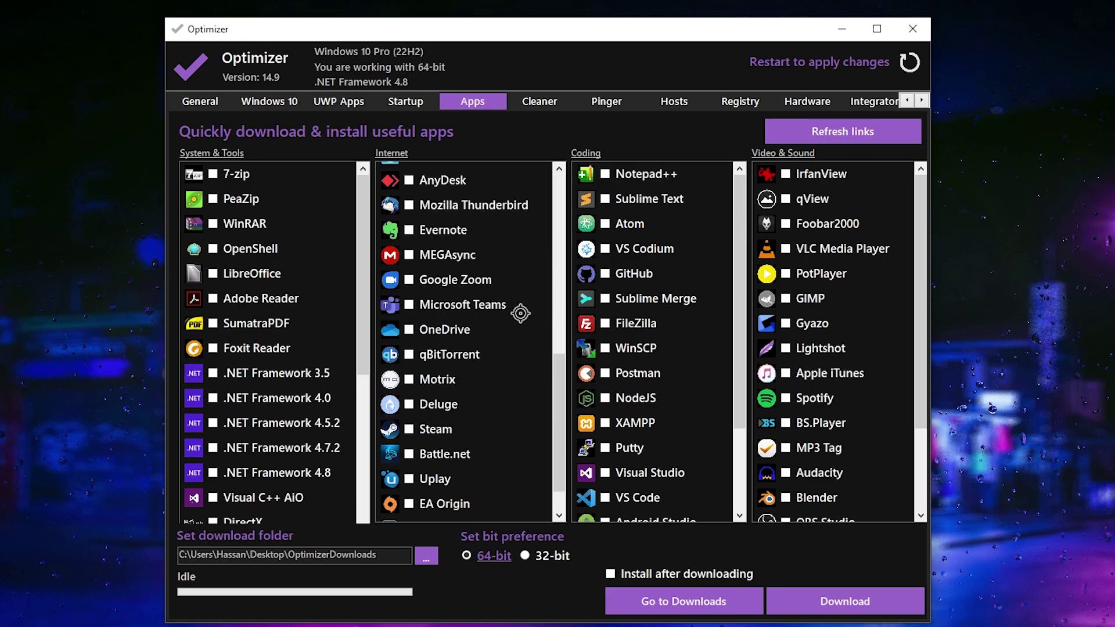
pyautogui.scroll(-3, 660, 282)
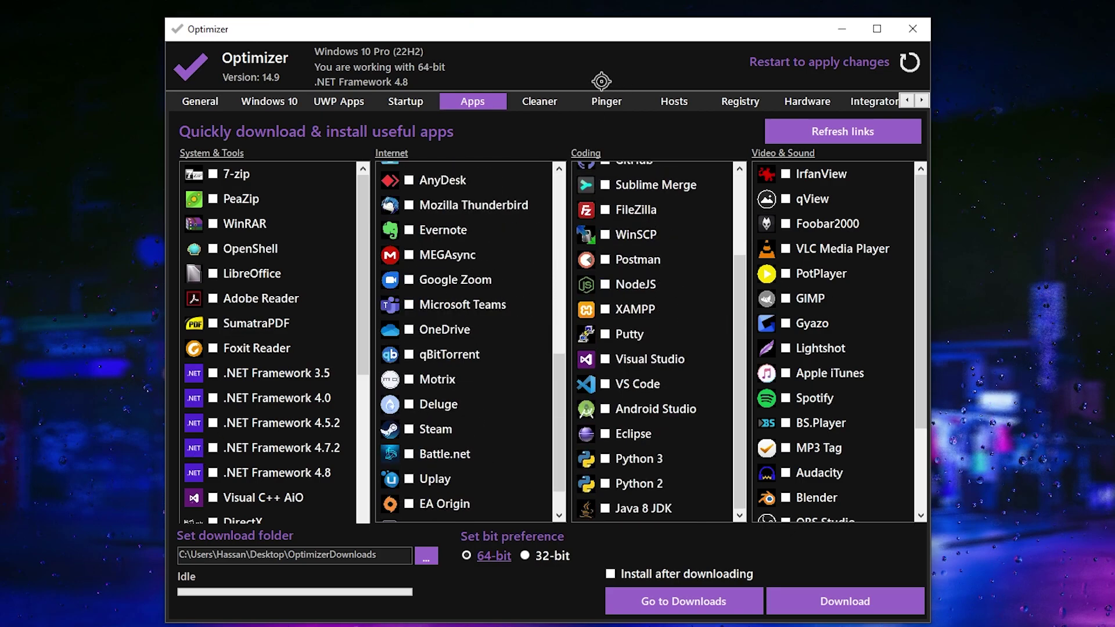
pyautogui.click(551, 104)
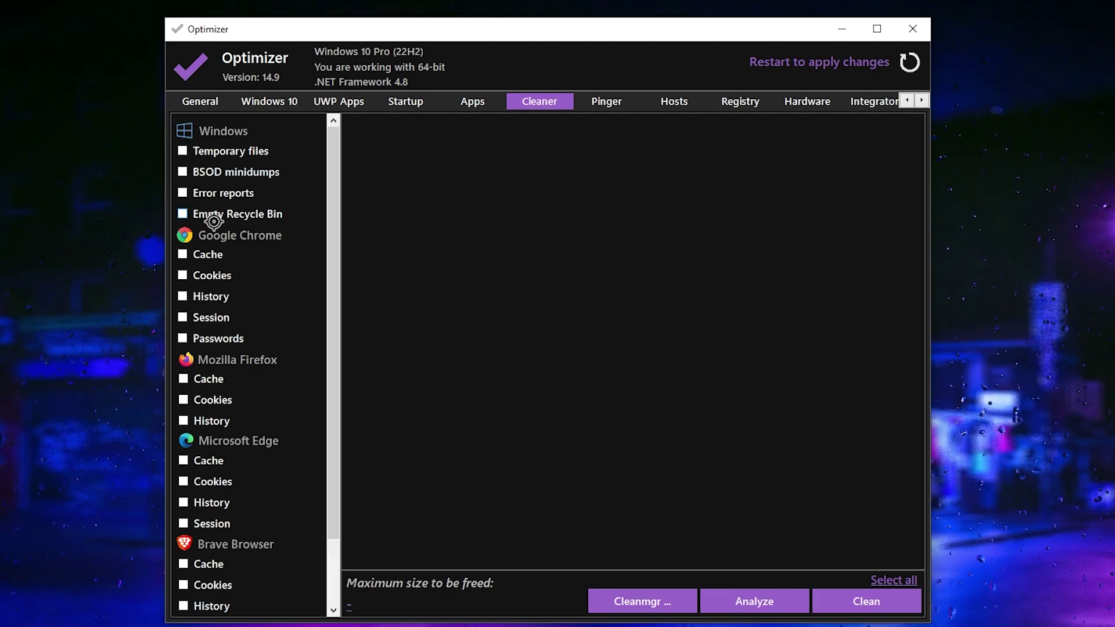
pyautogui.click(201, 151)
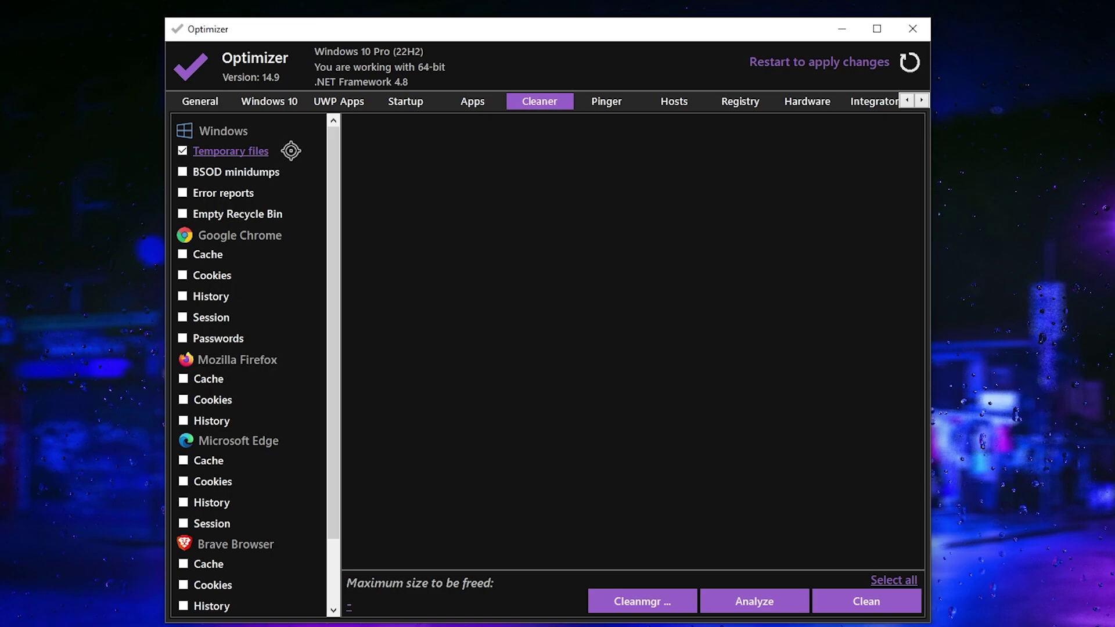
pyautogui.click(208, 195)
pyautogui.click(261, 214)
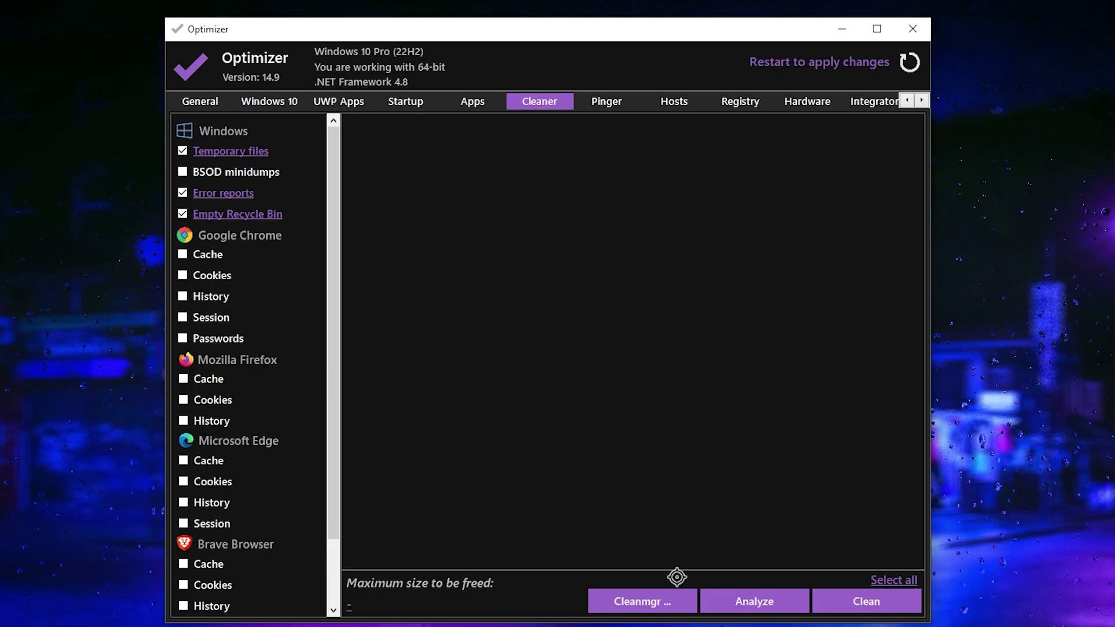
# Analyze and clean the selected junk, about 6.63 GB, then go to the Pinger page.
pyautogui.click(743, 602)
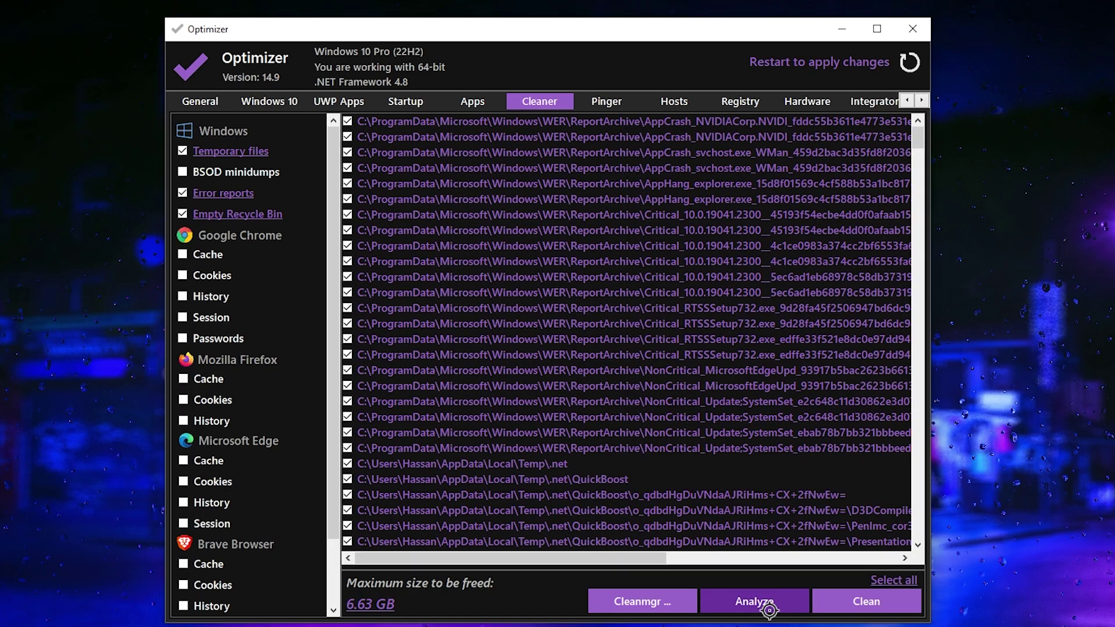
pyautogui.click(883, 601)
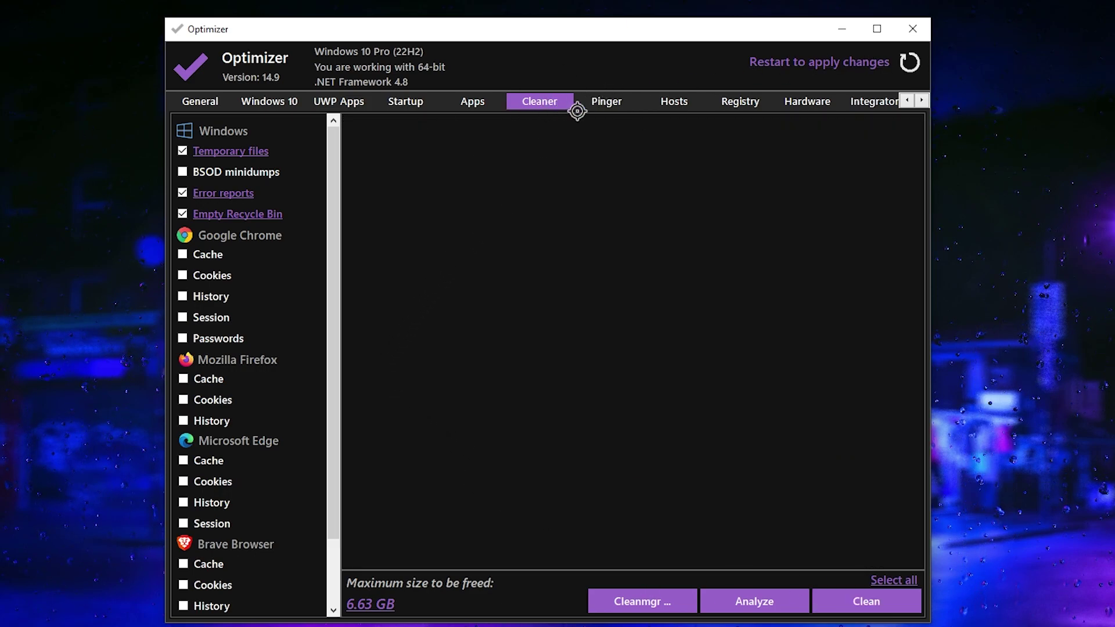
pyautogui.click(608, 102)
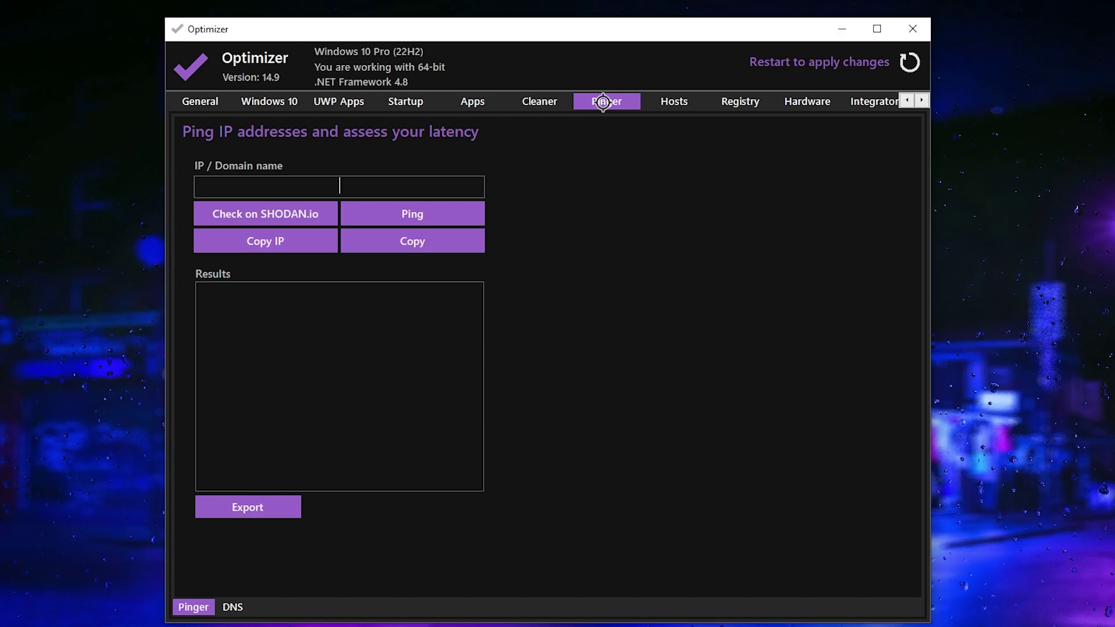
# Tick Enable all to select the eight common registry fixes.
pyautogui.click(674, 101)
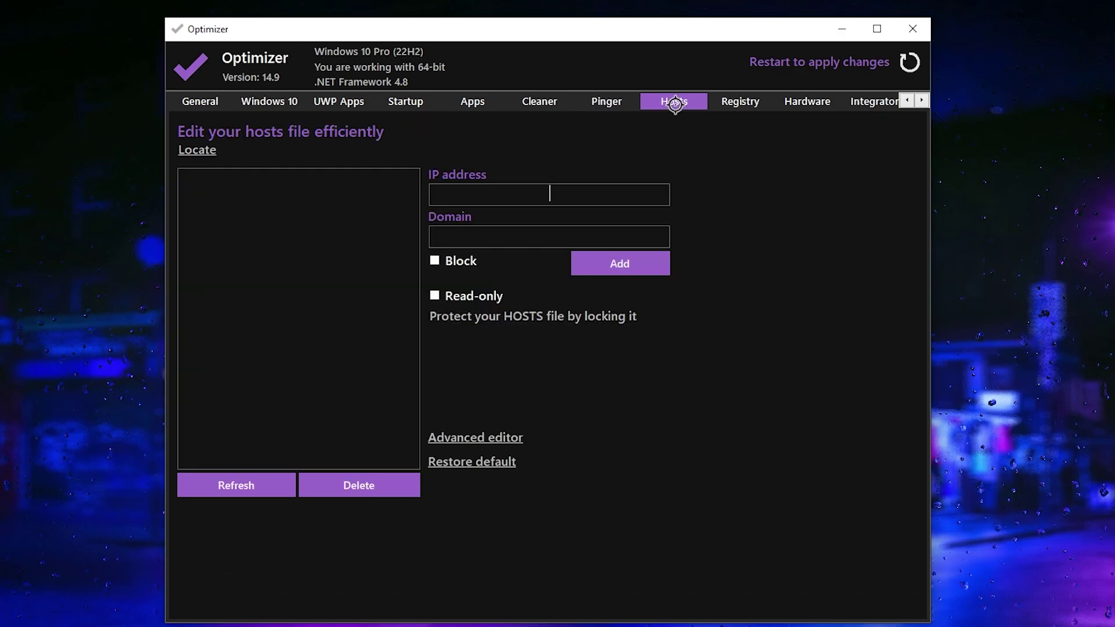
pyautogui.click(733, 102)
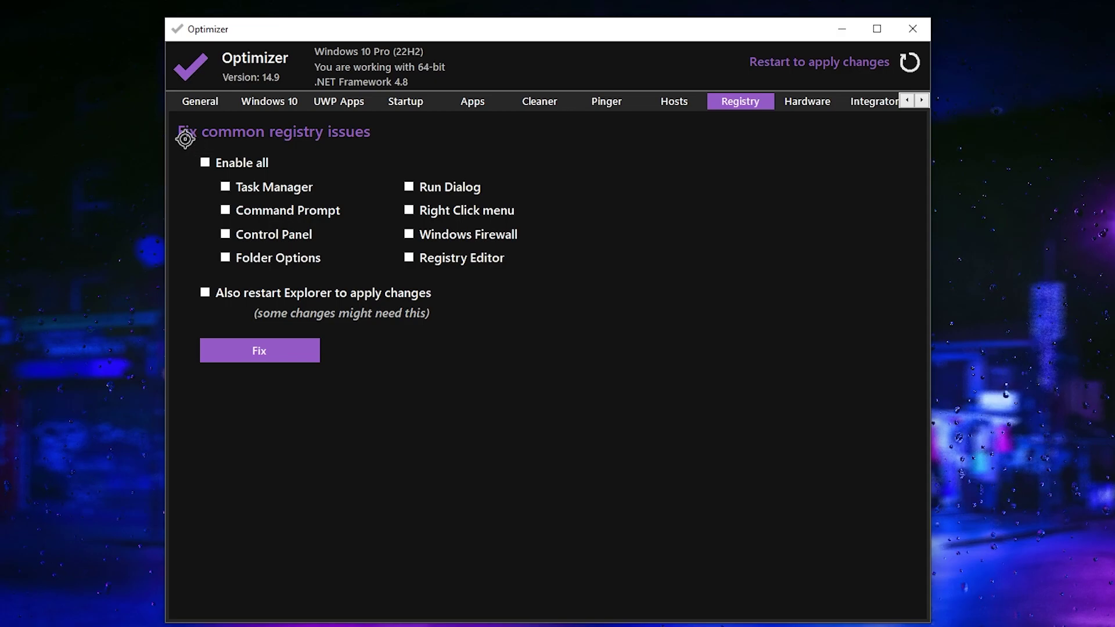
pyautogui.click(205, 163)
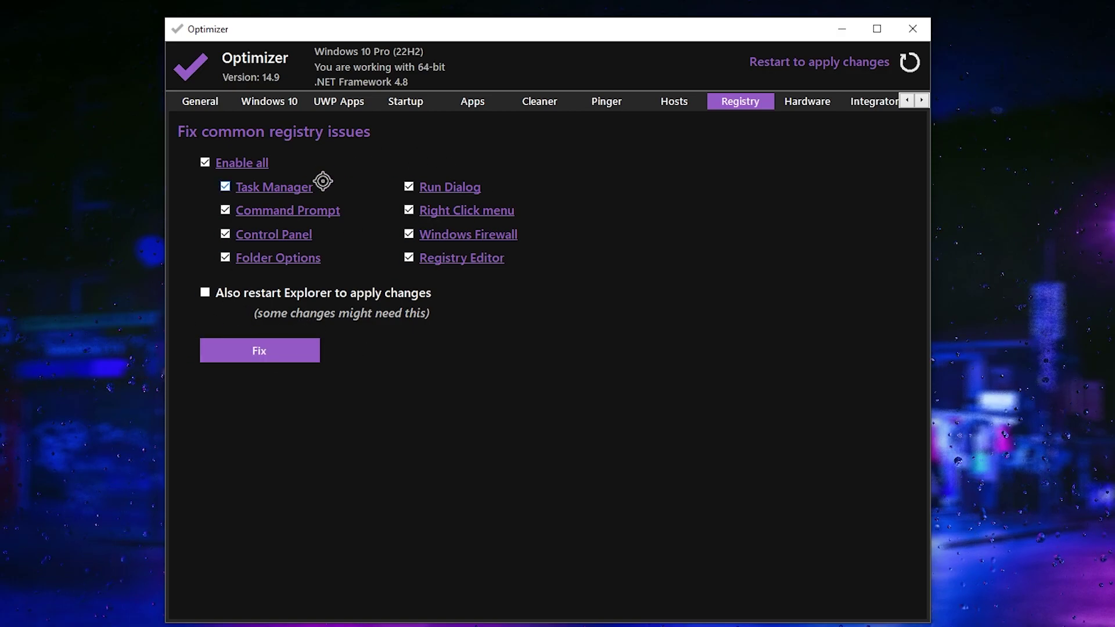
# Look over the Hardware, Integrator and Options pages, then close Optimizer.
pyautogui.click(800, 100)
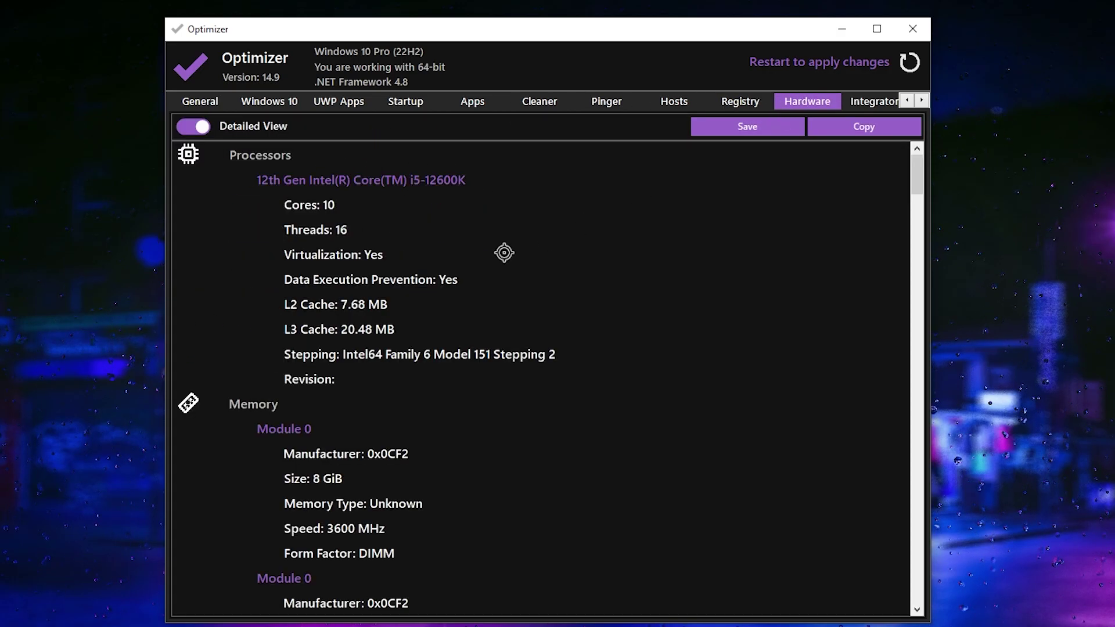
pyautogui.scroll(-4, 504, 403)
pyautogui.scroll(-5, 569, 383)
pyautogui.scroll(4, 645, 364)
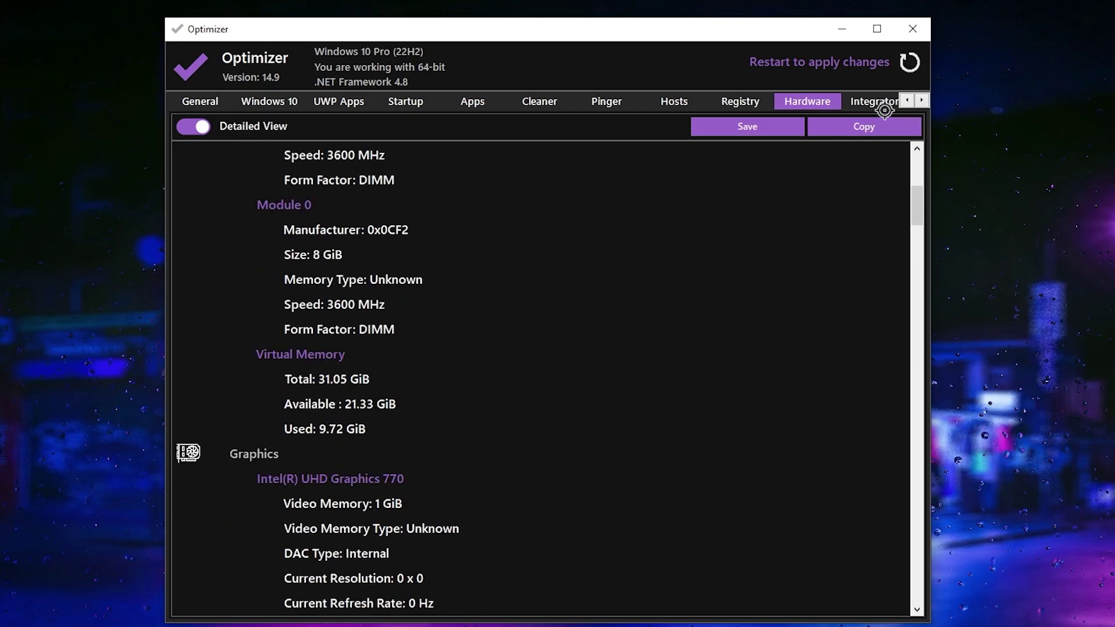
pyautogui.click(874, 101)
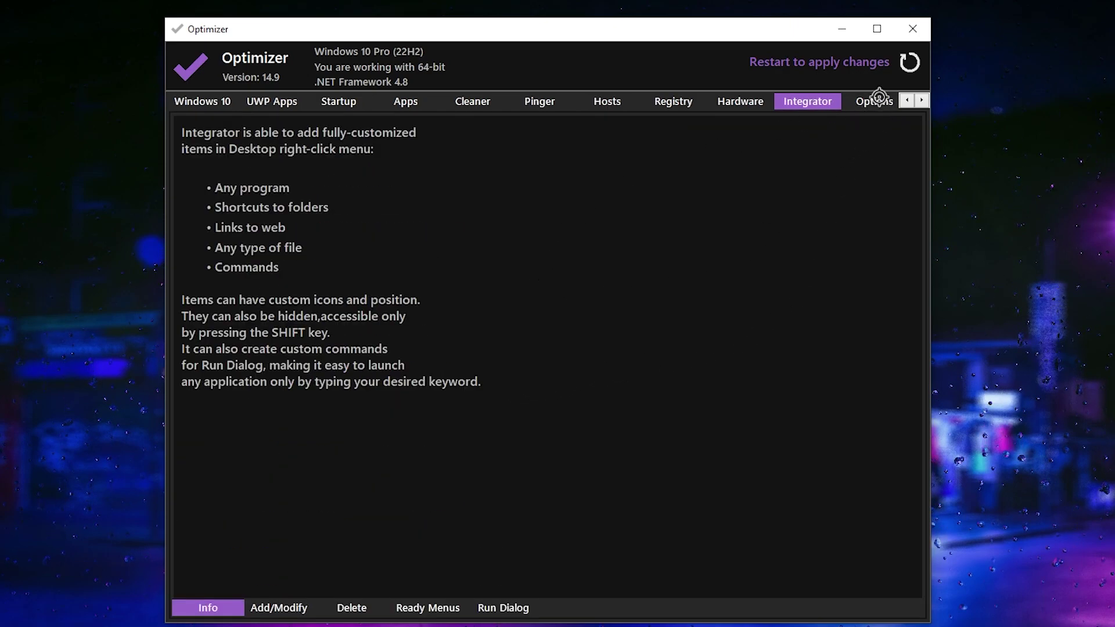
pyautogui.click(874, 101)
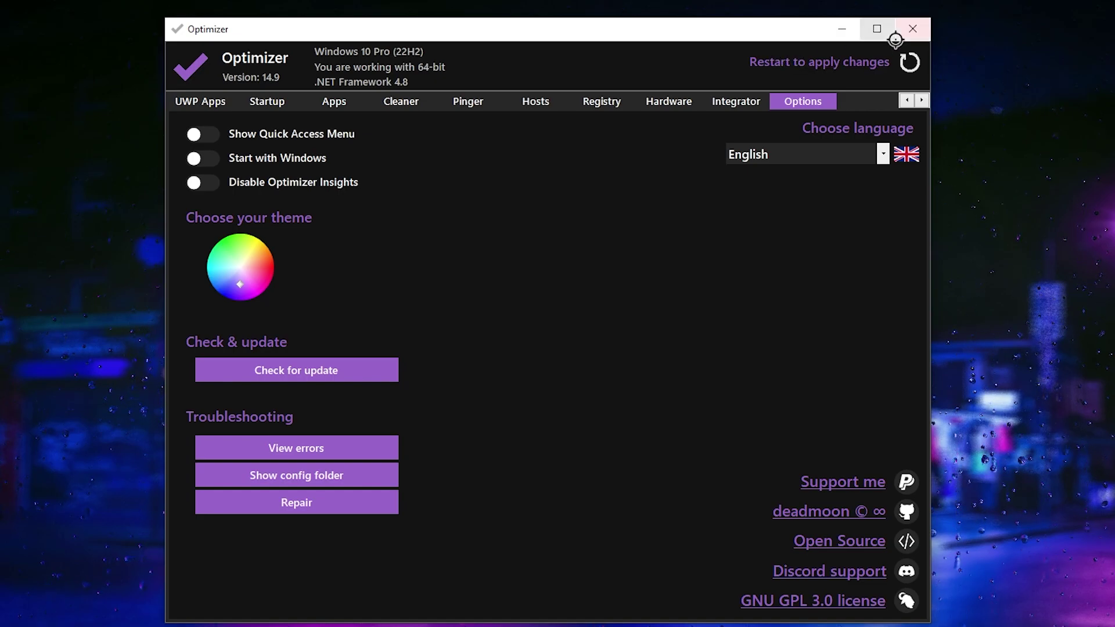
pyautogui.click(922, 32)
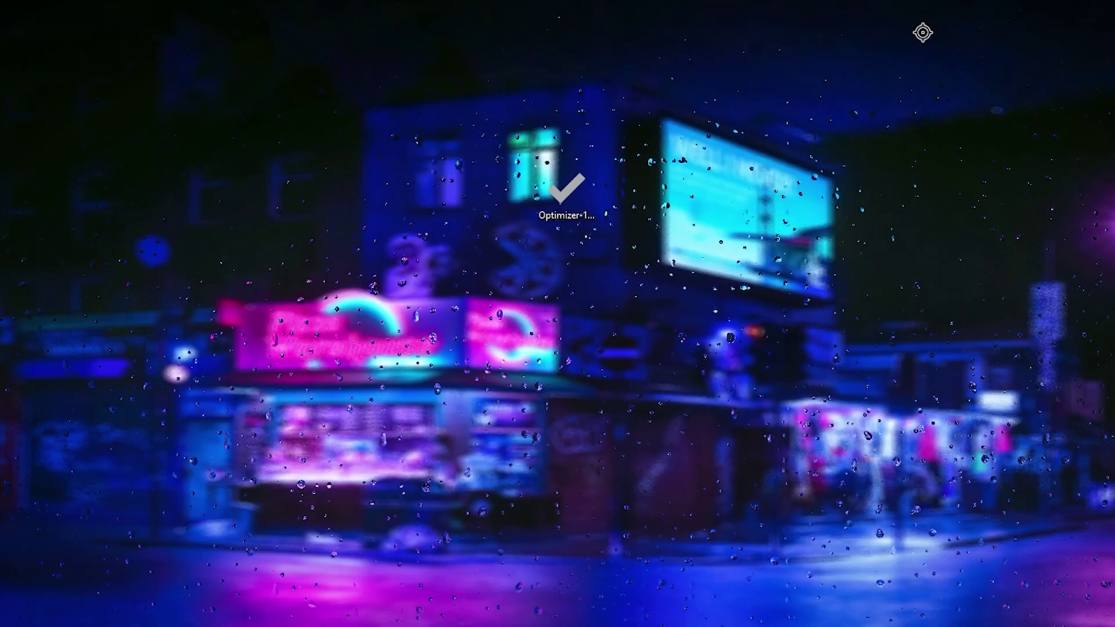